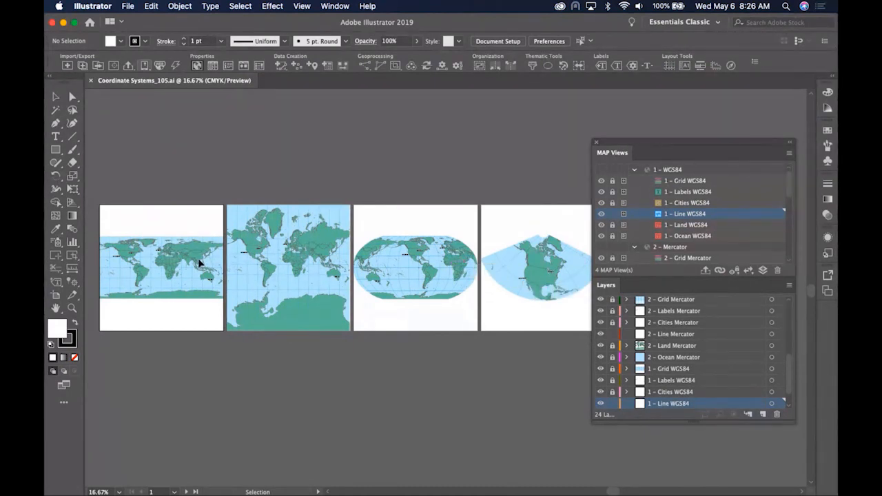
- Marquee-zoom onto the first artboard's WGS84 world map, then return to the Selection tool
{"action": "left_click", "coordinate": [72, 308]}
{"action": "left_click_drag", "start_coordinate": [102, 226], "coordinate": [265, 312]}
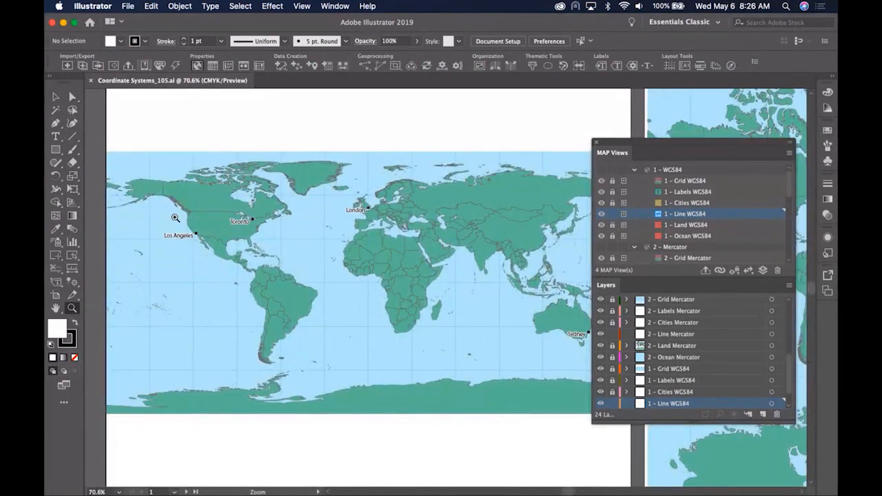
{"action": "left_click", "coordinate": [57, 98]}
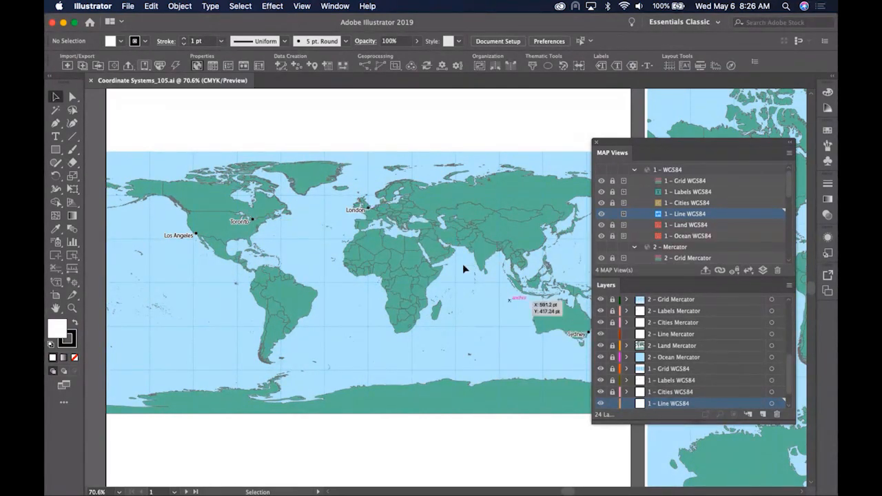
- Open the Line Plotter and set the line's starting point to Los Angeles
{"action": "left_click", "coordinate": [280, 66]}
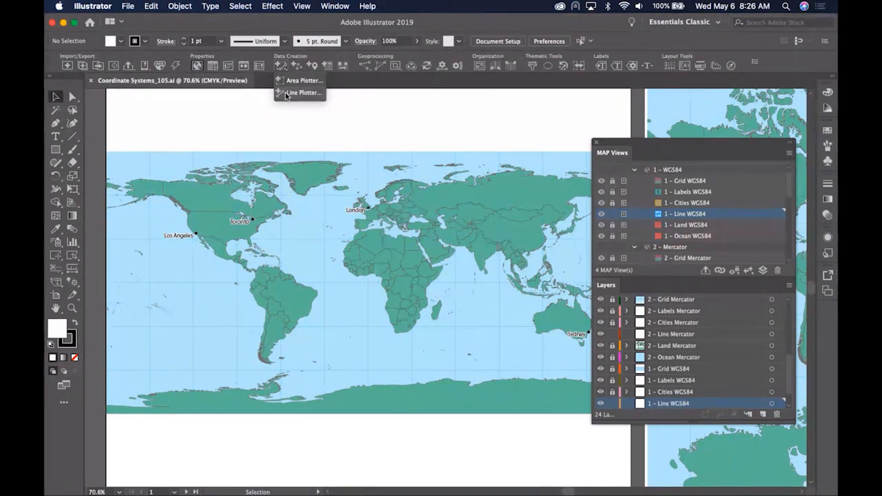
{"action": "left_click", "coordinate": [285, 92]}
{"action": "left_click_drag", "start_coordinate": [331, 137], "coordinate": [547, 164]}
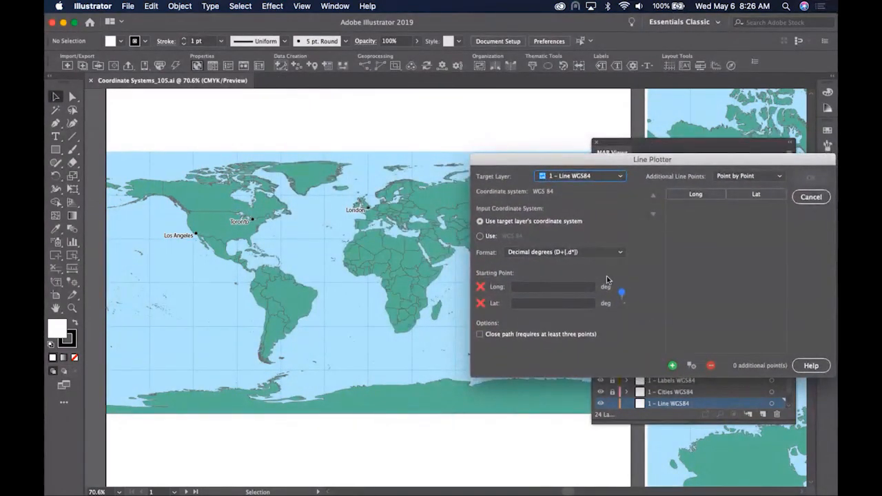
{"action": "left_click", "coordinate": [622, 297]}
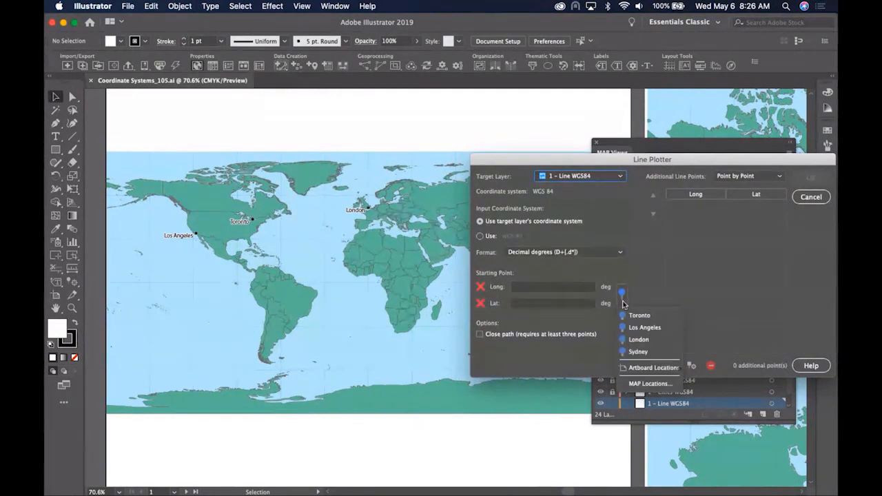
{"action": "left_click", "coordinate": [633, 329]}
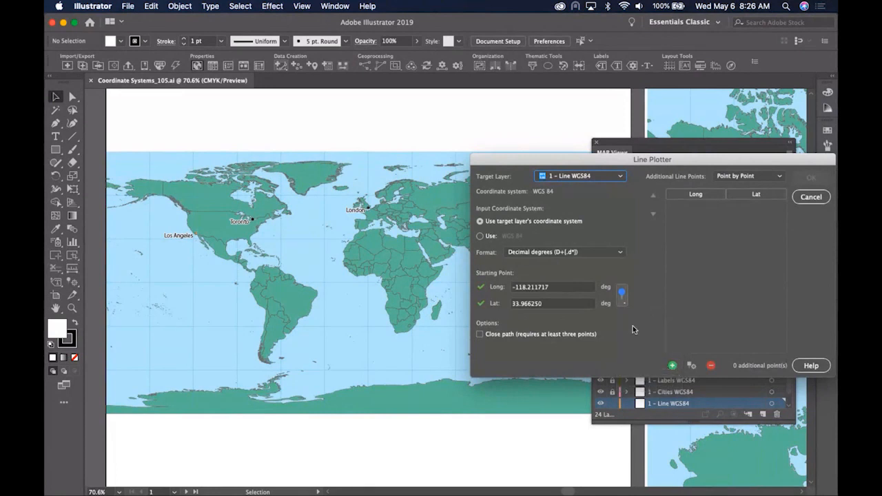
- Add Toronto from the saved MAP Locations as the line's next point
{"action": "left_click", "coordinate": [690, 369]}
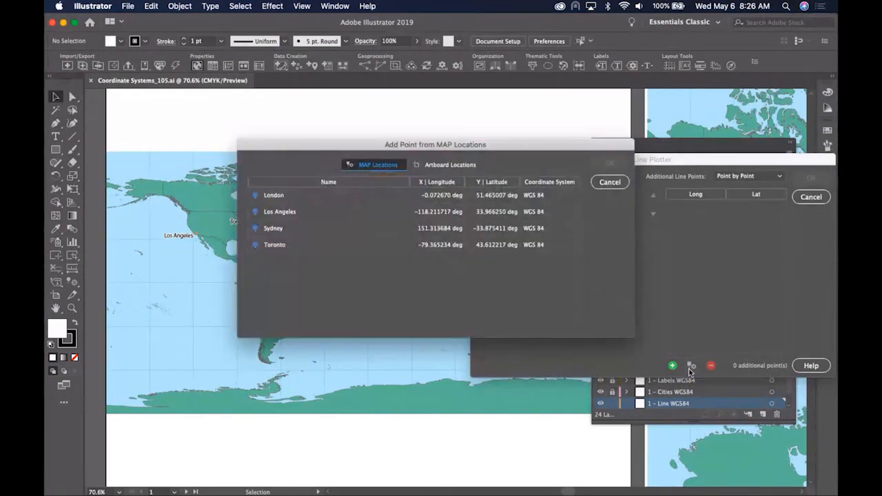
{"action": "left_click_drag", "start_coordinate": [427, 146], "coordinate": [598, 179]}
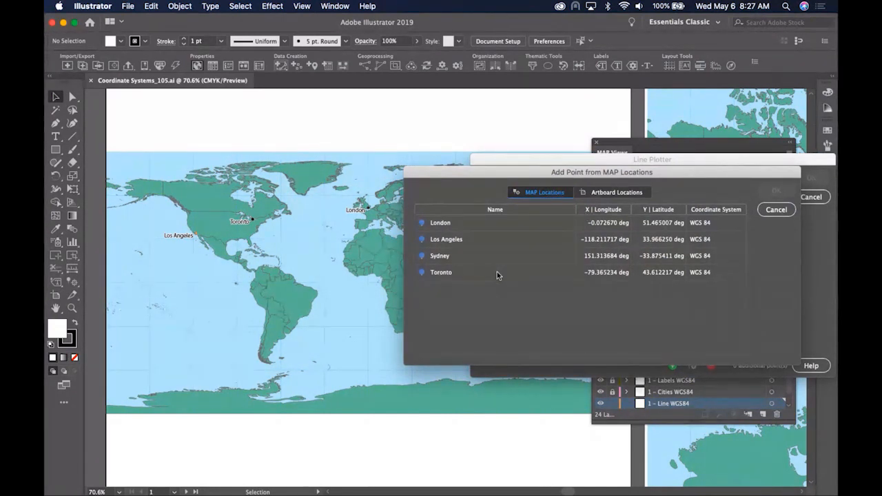
{"action": "left_click", "coordinate": [443, 275]}
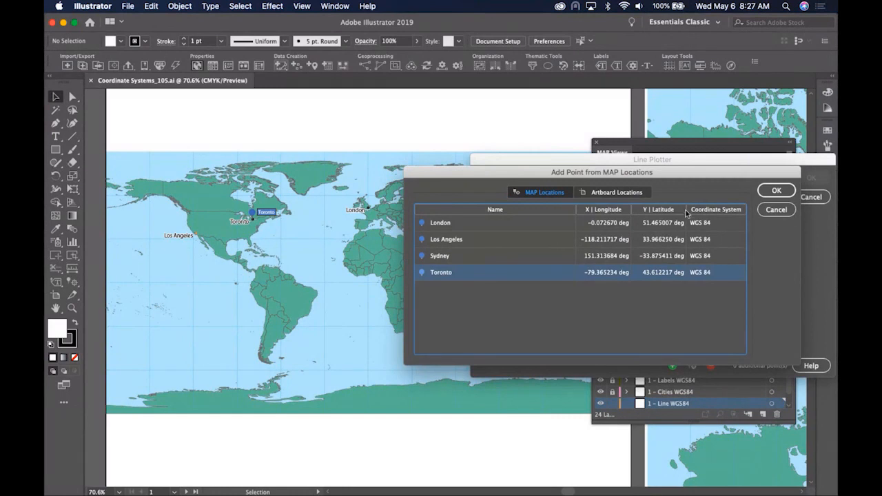
{"action": "left_click", "coordinate": [768, 192]}
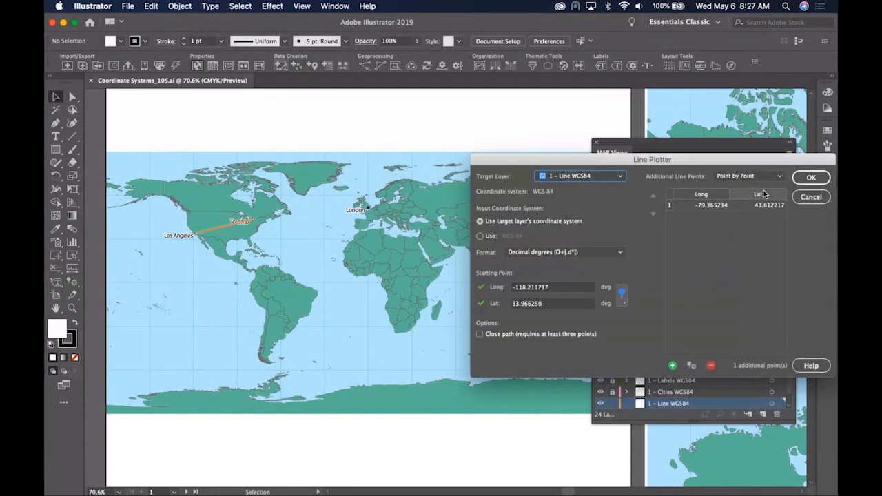
{"action": "left_click", "coordinate": [690, 366]}
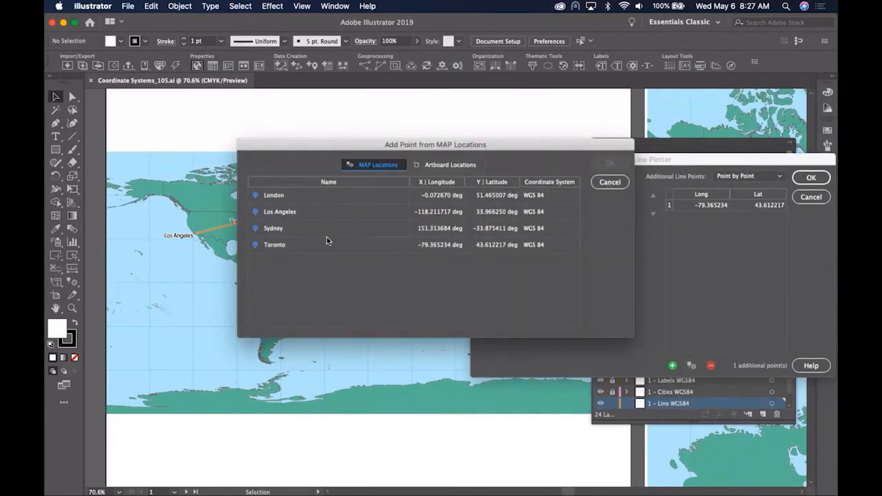
- Add London and Sydney as further points and draw the line on the 1 – Line WGS84 layer
{"action": "left_click", "coordinate": [317, 197]}
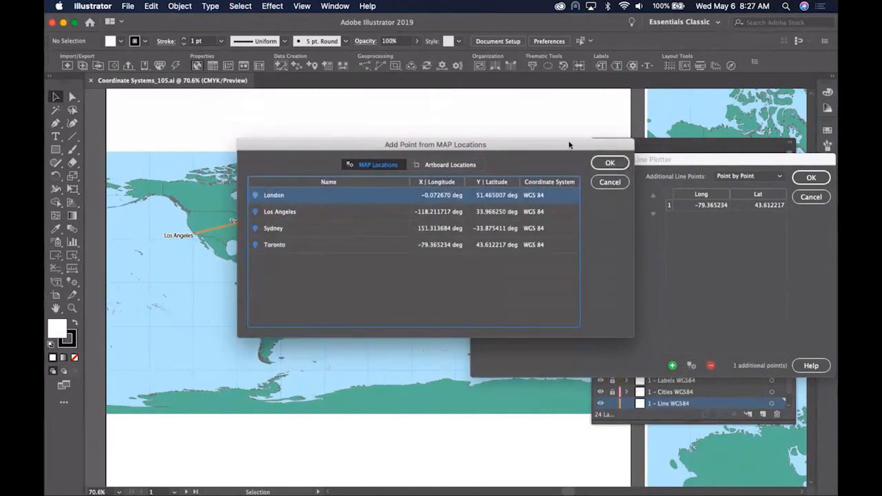
{"action": "left_click", "coordinate": [606, 163]}
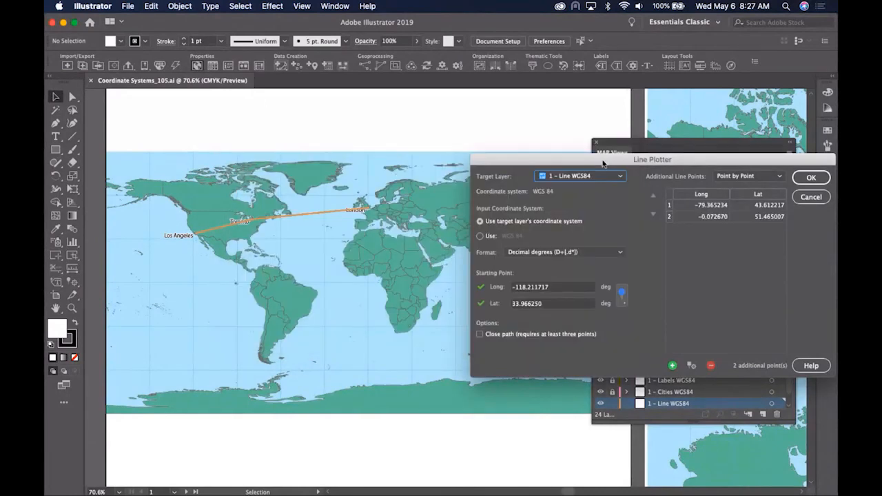
{"action": "left_click", "coordinate": [691, 365]}
{"action": "left_click", "coordinate": [341, 228]}
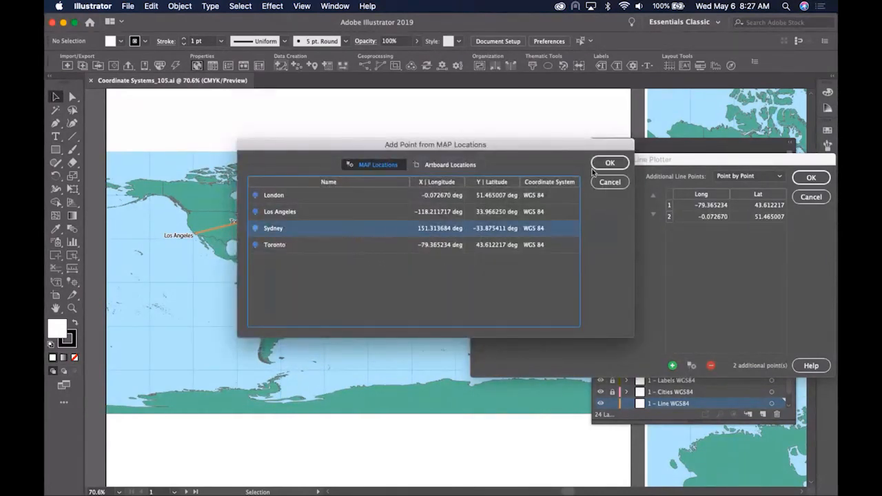
{"action": "left_click", "coordinate": [608, 164]}
{"action": "left_click_drag", "start_coordinate": [601, 167], "coordinate": [584, 73]}
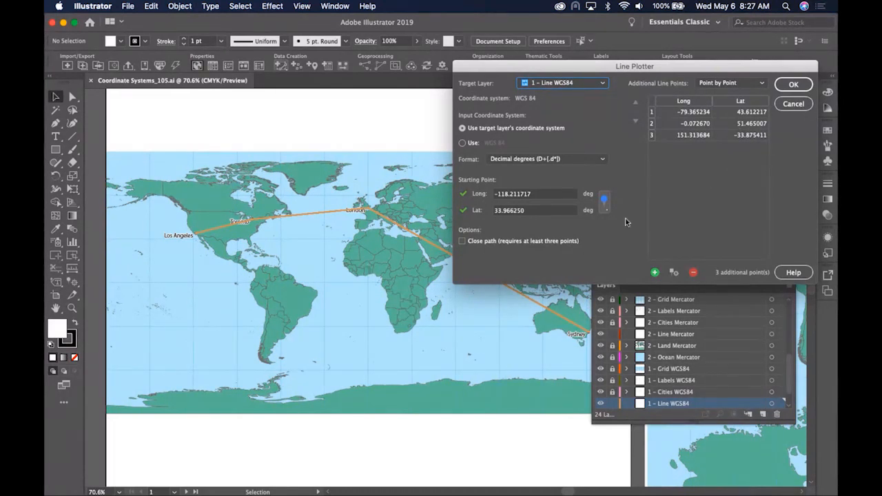
{"action": "left_click", "coordinate": [793, 84]}
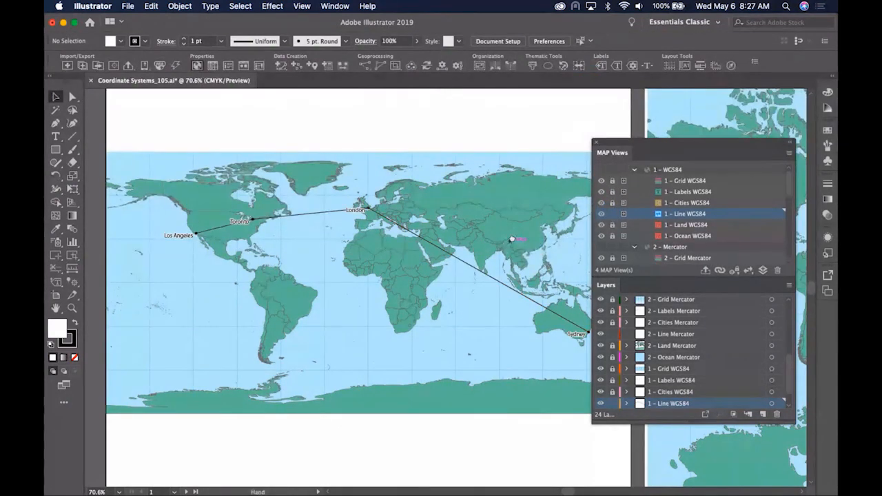
- Pan to the Mercator map and start a new Line Plotter line at Los Angeles
{"action": "scroll", "coordinate": [511, 239], "scroll_direction": "right", "scroll_amount": 10}
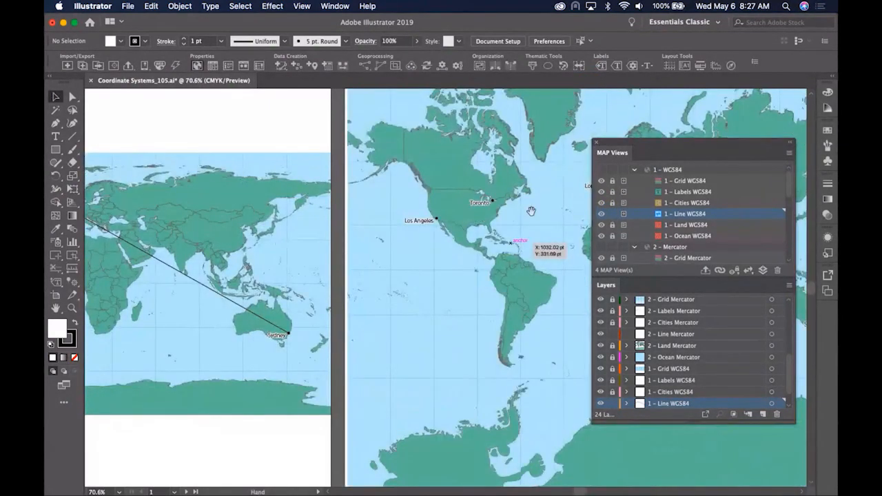
{"action": "left_click_drag", "start_coordinate": [531, 210], "coordinate": [256, 209]}
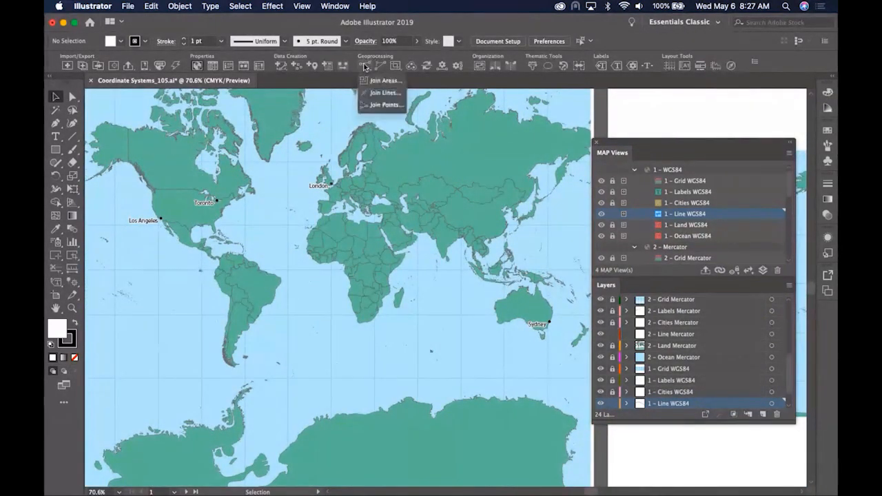
{"action": "mouse_move", "coordinate": [279, 67]}
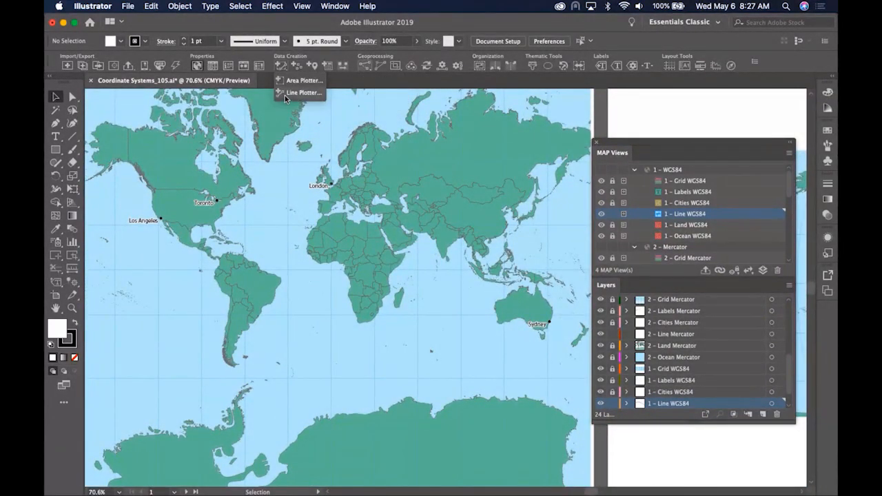
{"action": "left_click", "coordinate": [284, 95]}
{"action": "left_click_drag", "start_coordinate": [407, 142], "coordinate": [591, 147]}
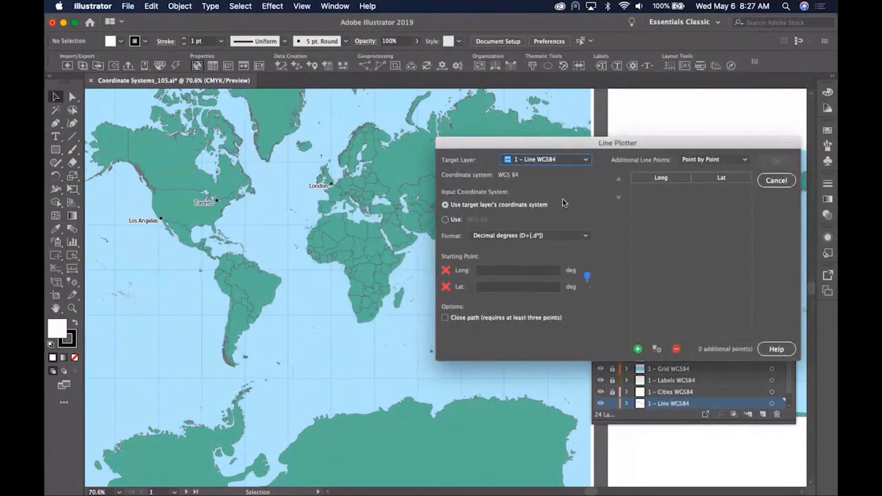
{"action": "left_click", "coordinate": [586, 277]}
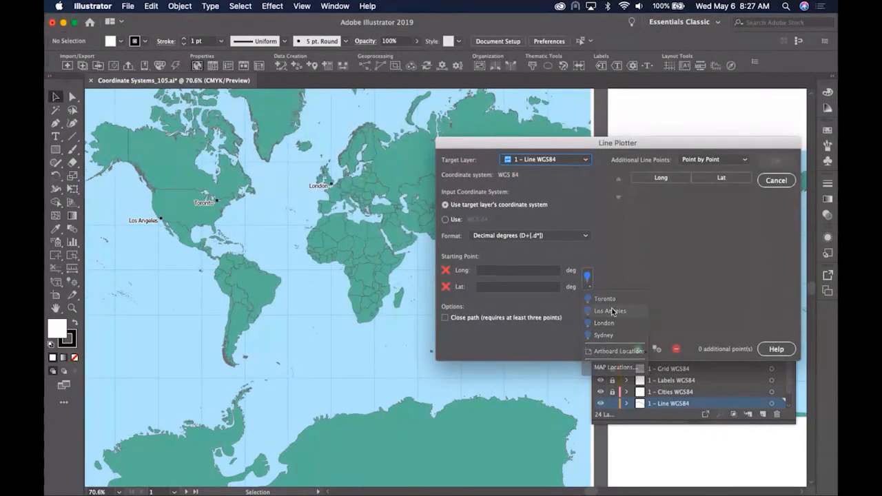
{"action": "left_click", "coordinate": [612, 312]}
- Add Toronto as the next point and target the 2 – Line Mercator layer
{"action": "left_click", "coordinate": [657, 349]}
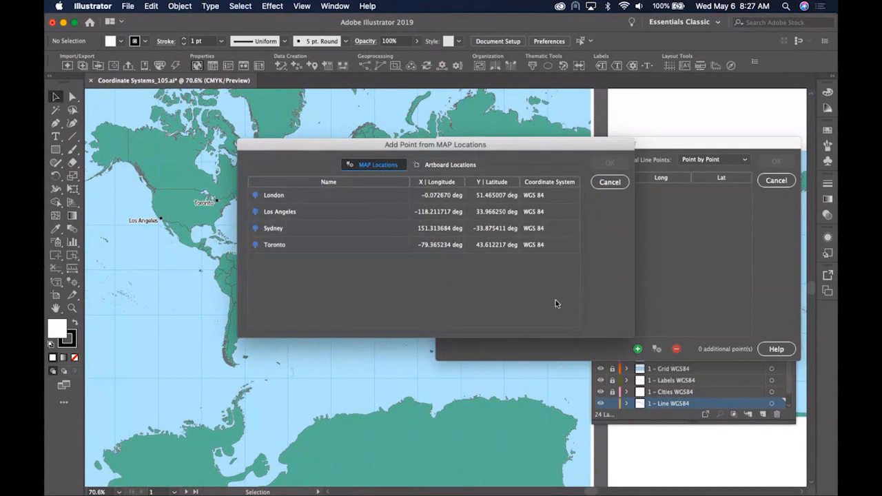
{"action": "left_click", "coordinate": [348, 235]}
{"action": "left_click", "coordinate": [346, 242]}
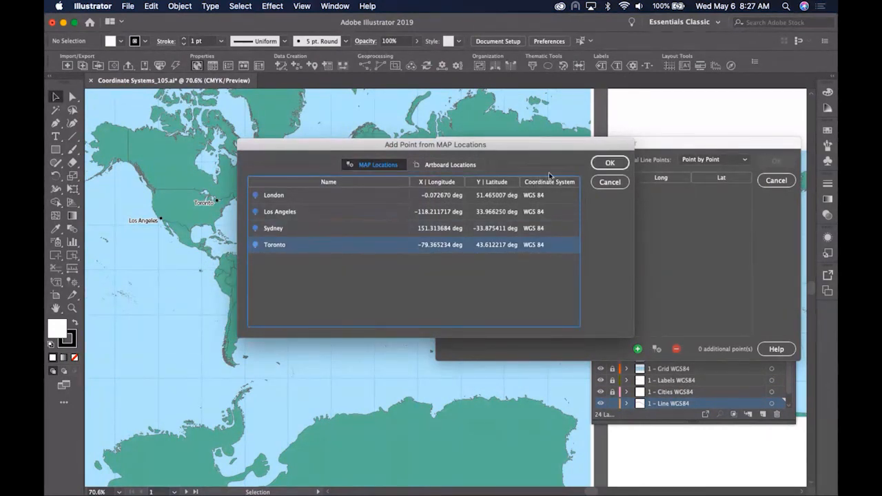
{"action": "left_click", "coordinate": [607, 163]}
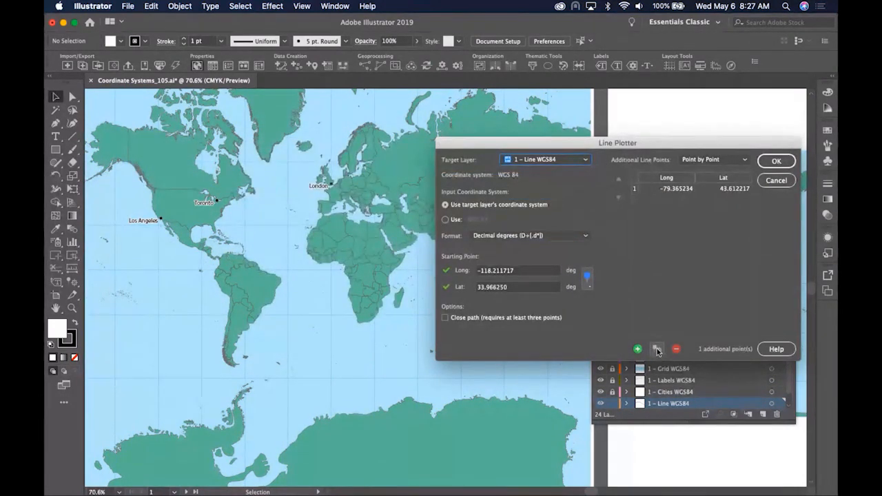
{"action": "left_click", "coordinate": [561, 160]}
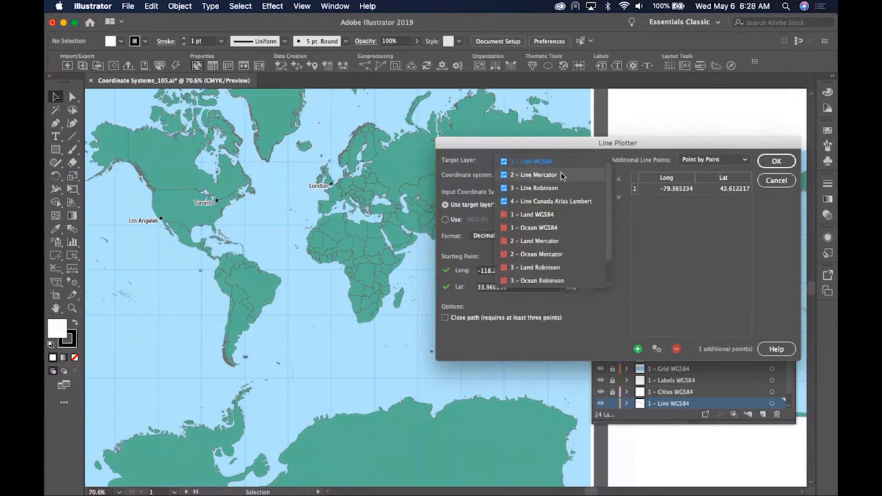
{"action": "left_click", "coordinate": [560, 175]}
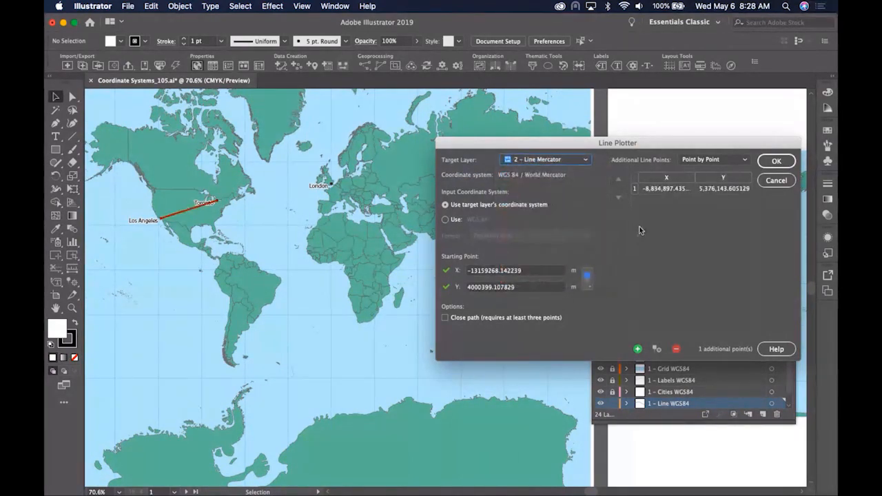
- Add London and Sydney as points and create the Mercator line
{"action": "left_click", "coordinate": [664, 352]}
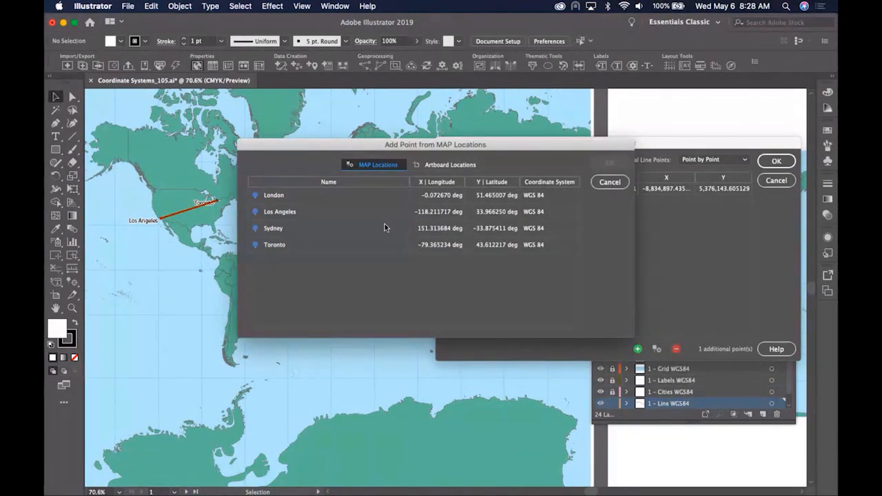
{"action": "left_click", "coordinate": [334, 195]}
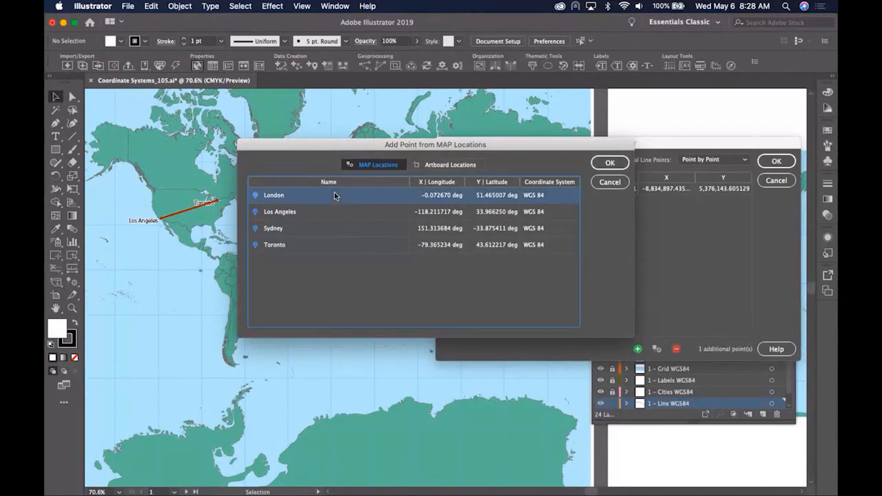
{"action": "left_click", "coordinate": [609, 162]}
{"action": "left_click", "coordinate": [657, 349]}
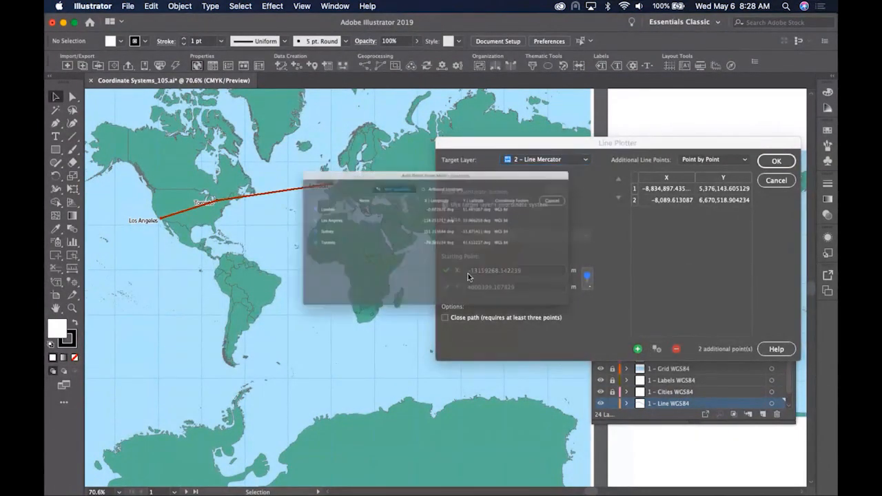
{"action": "left_click", "coordinate": [357, 239]}
{"action": "left_click", "coordinate": [356, 228]}
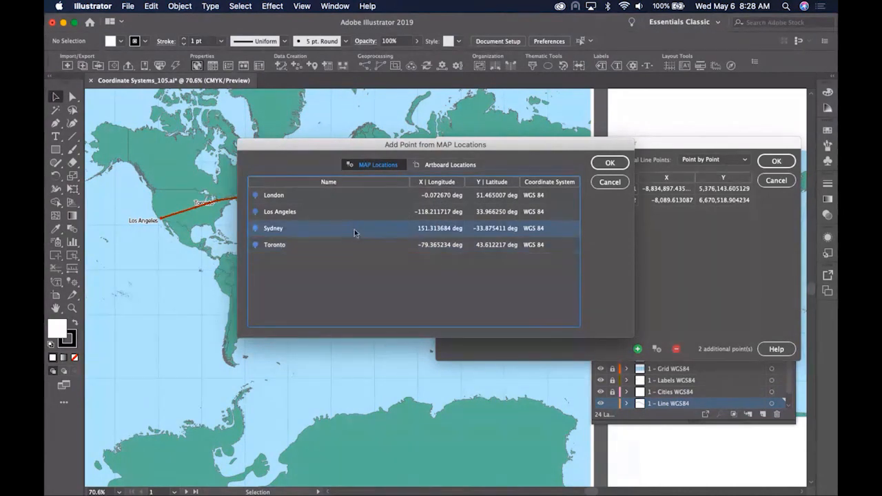
{"action": "left_click", "coordinate": [609, 163]}
{"action": "left_click", "coordinate": [776, 161]}
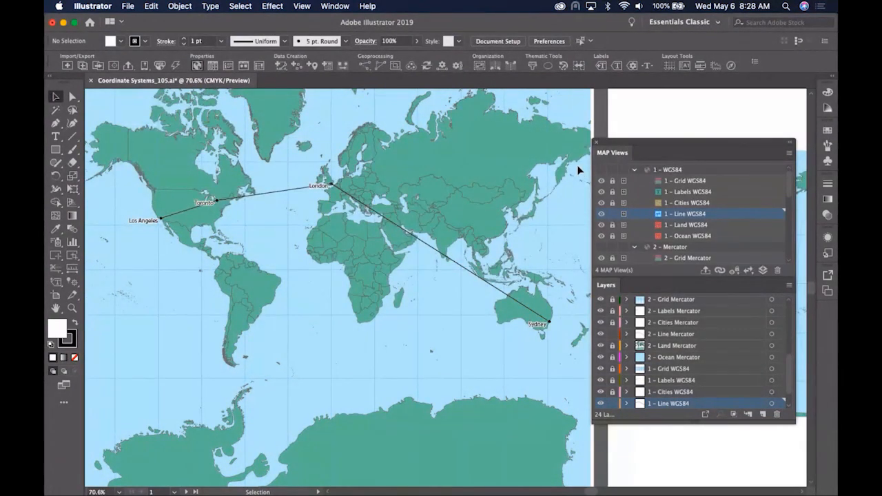
- Pan to the Robinson map and start a Line Plotter line at Los Angeles
{"action": "left_click_drag", "start_coordinate": [535, 197], "coordinate": [229, 197]}
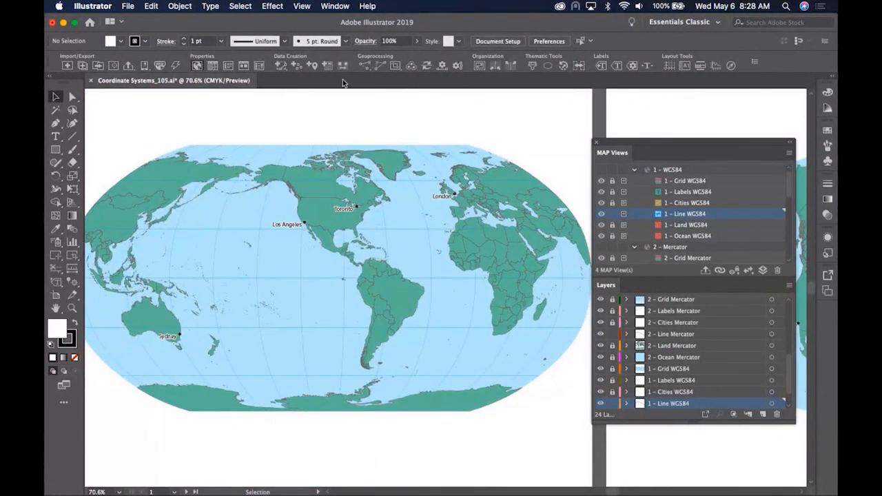
{"action": "left_click", "coordinate": [280, 66]}
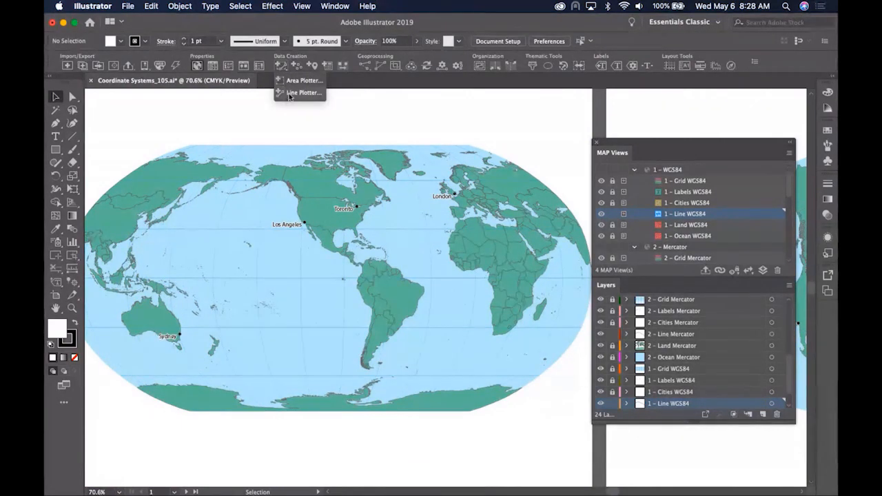
{"action": "left_click", "coordinate": [288, 93]}
{"action": "left_click_drag", "start_coordinate": [415, 149], "coordinate": [603, 169]}
{"action": "left_click", "coordinate": [591, 284]}
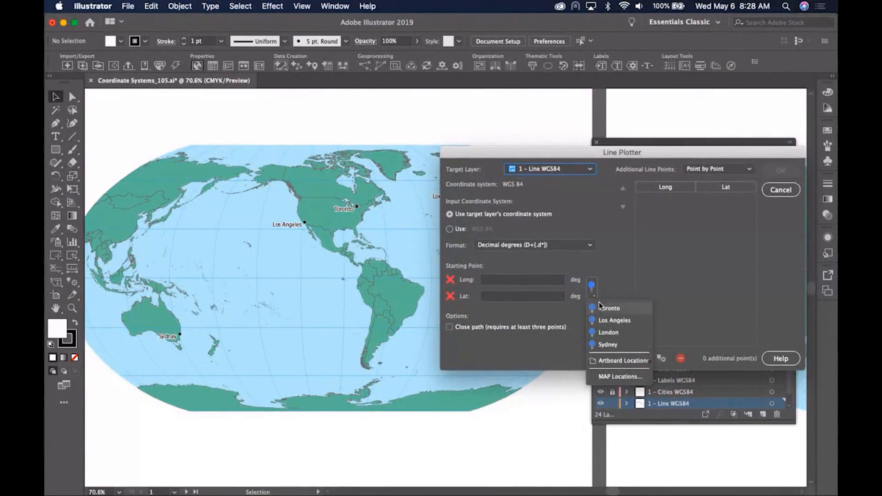
{"action": "left_click", "coordinate": [608, 308]}
- Add Toronto and London from the saved MAP Locations as line points
{"action": "left_click", "coordinate": [591, 284]}
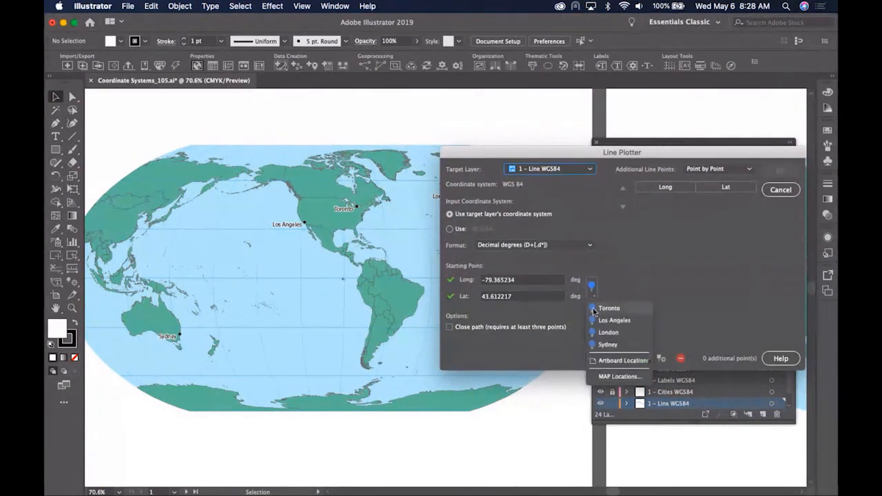
{"action": "left_click", "coordinate": [619, 376]}
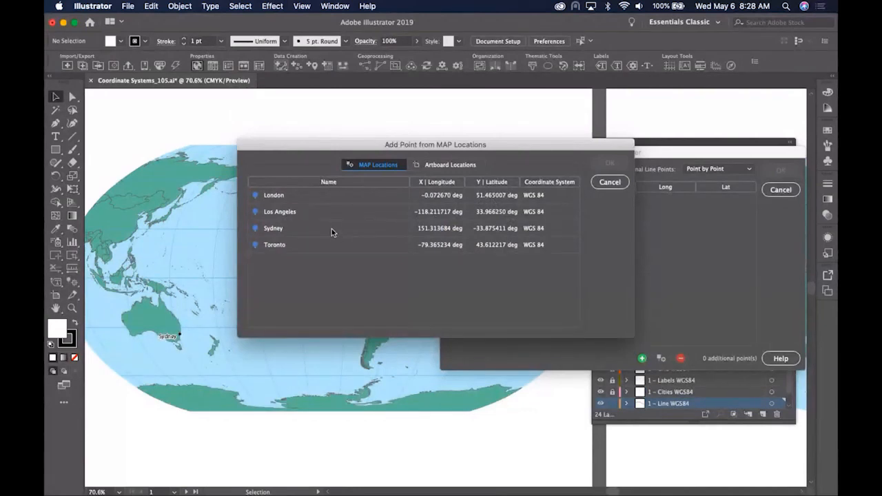
{"action": "left_click", "coordinate": [323, 245]}
{"action": "left_click", "coordinate": [610, 163]}
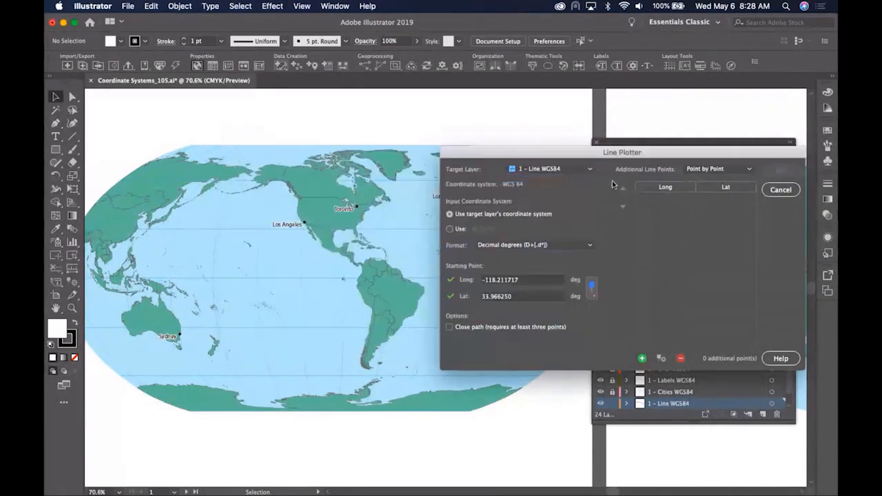
{"action": "left_click", "coordinate": [664, 361]}
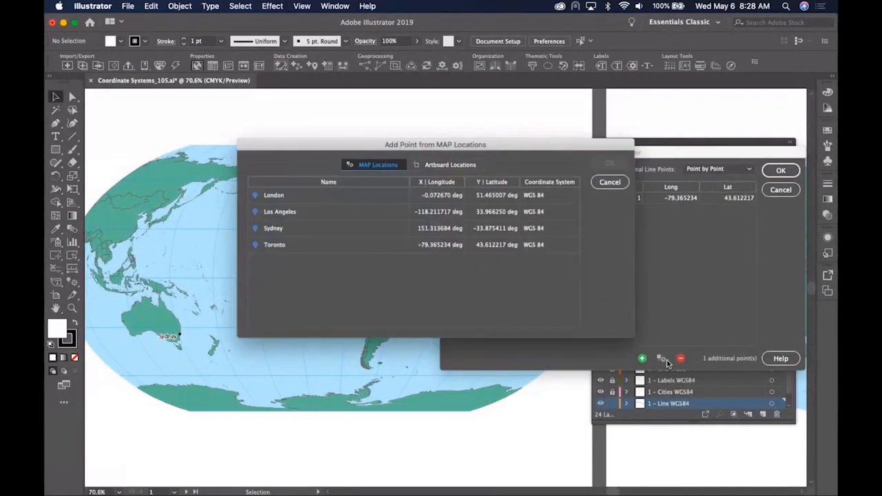
{"action": "left_click", "coordinate": [340, 195]}
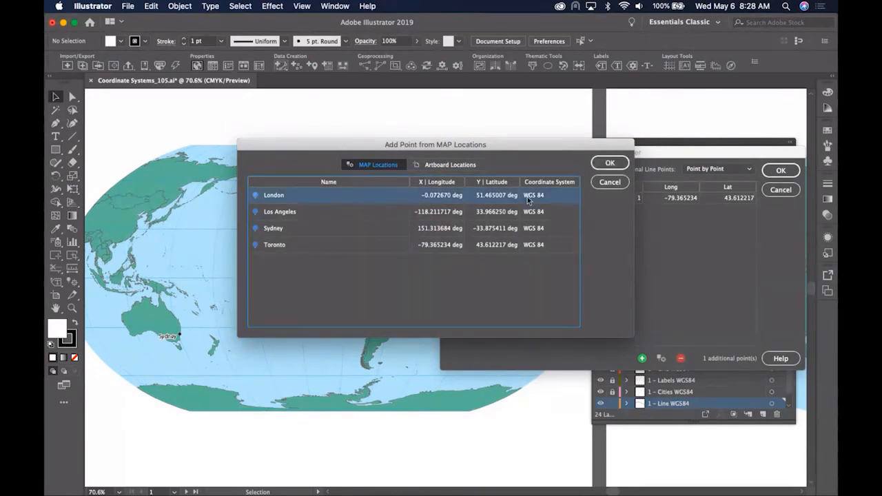
{"action": "left_click", "coordinate": [609, 164]}
- Add Sydney, target the 3 – Line Robinson layer, and create the line
{"action": "left_click", "coordinate": [663, 358]}
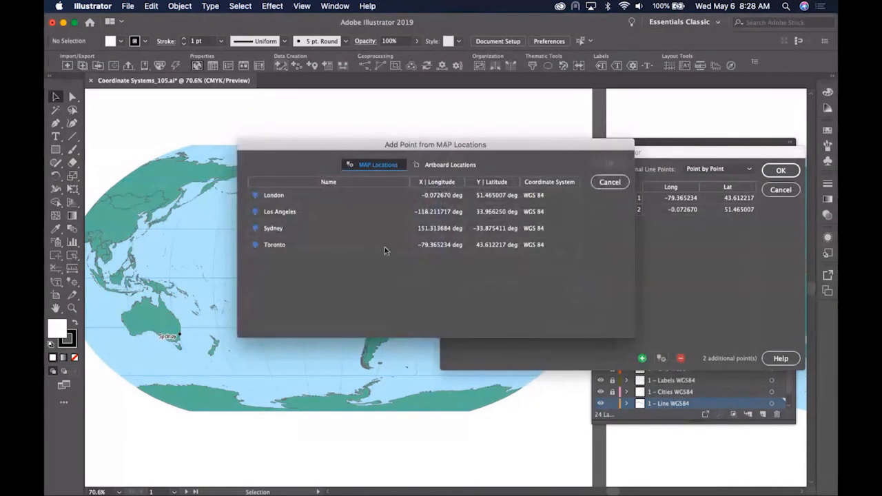
{"action": "left_click", "coordinate": [363, 229]}
{"action": "left_click", "coordinate": [610, 162]}
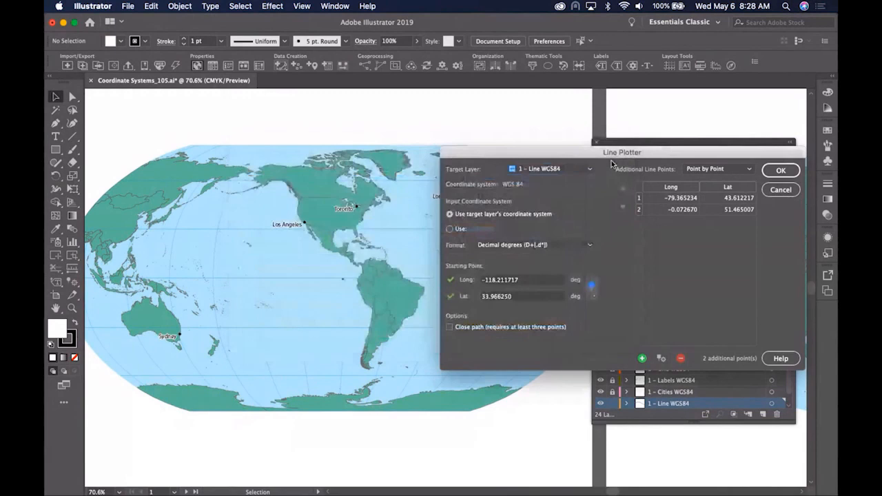
{"action": "left_click", "coordinate": [551, 169]}
{"action": "left_click", "coordinate": [544, 197]}
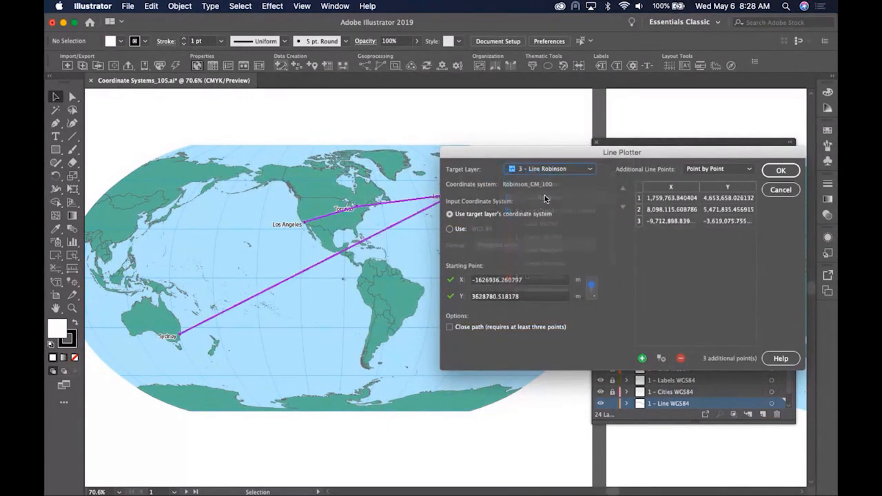
{"action": "left_click_drag", "start_coordinate": [569, 158], "coordinate": [600, 125]}
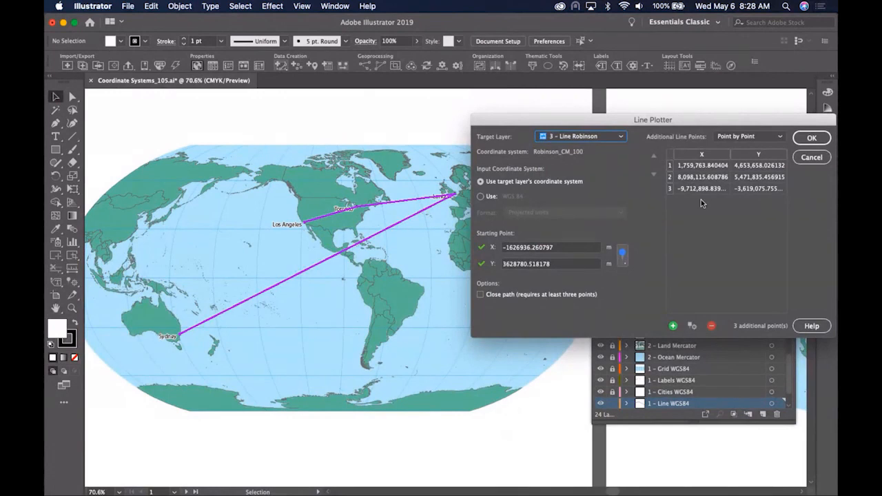
{"action": "left_click", "coordinate": [791, 144]}
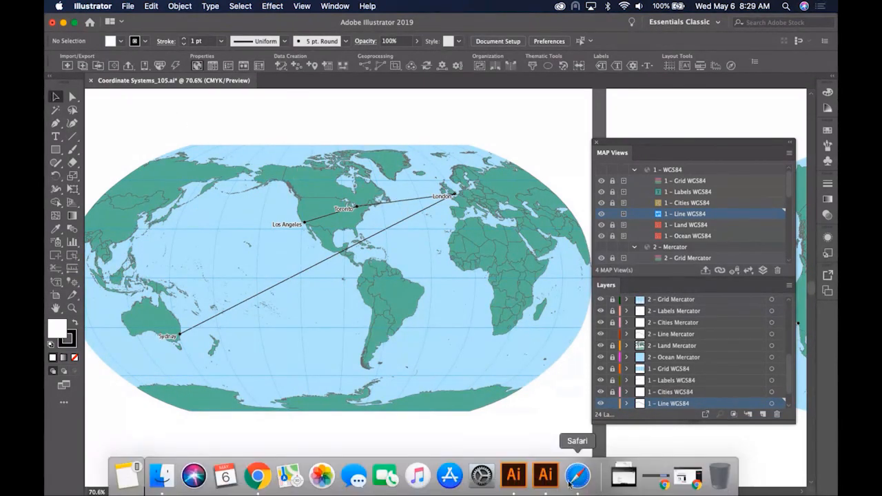
- Return to Illustrator 2020 and zoom in on the first WGS84 world map
{"action": "left_click", "coordinate": [544, 475]}
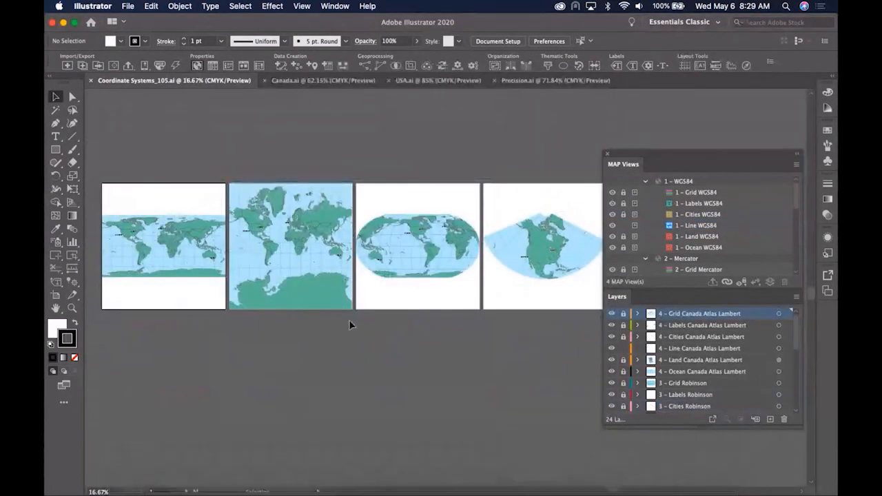
{"action": "left_click", "coordinate": [71, 306]}
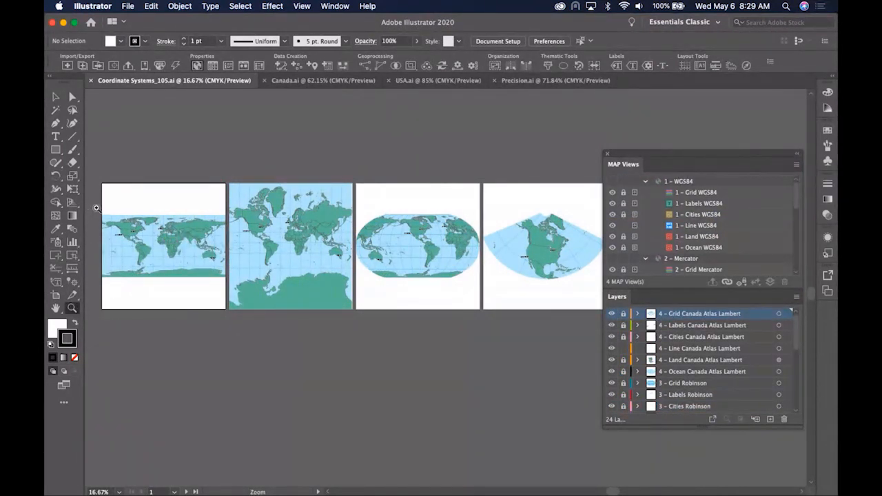
{"action": "left_click_drag", "start_coordinate": [261, 284], "coordinate": [262, 285]}
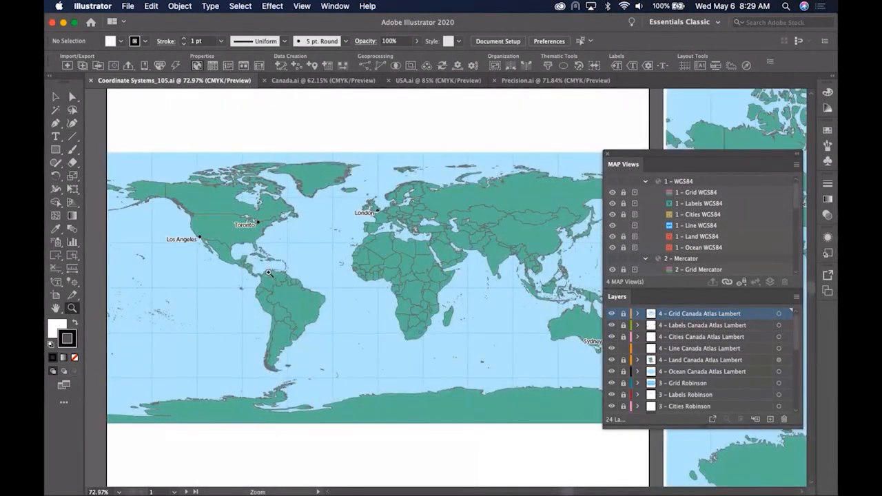
{"action": "left_click", "coordinate": [286, 63]}
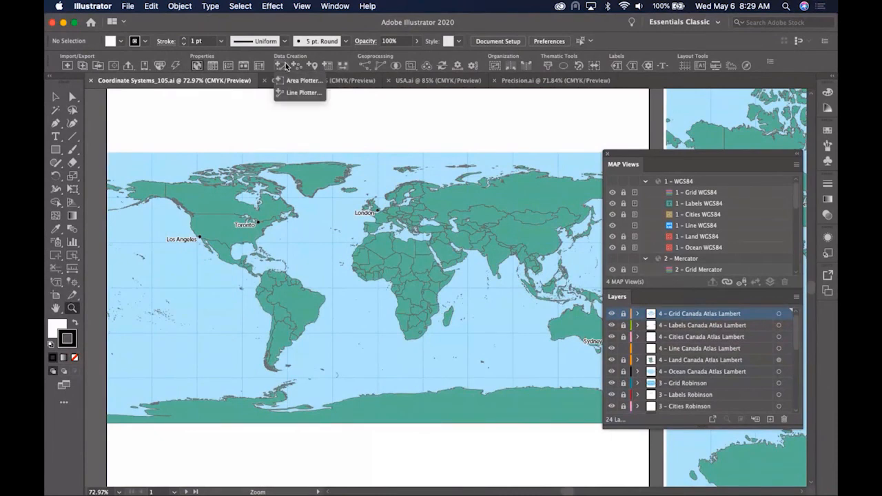
- Open the Line Plotter and start the line at Los Angeles
{"action": "left_click", "coordinate": [295, 94]}
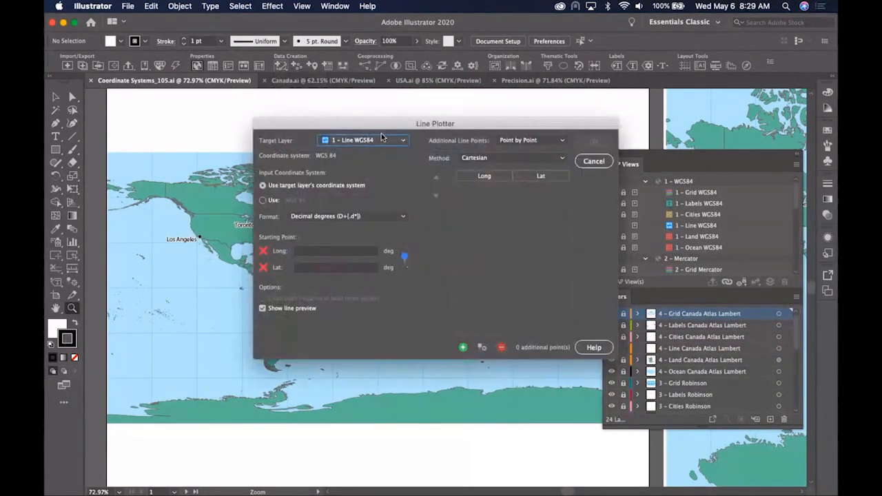
{"action": "left_click_drag", "start_coordinate": [380, 123], "coordinate": [551, 249]}
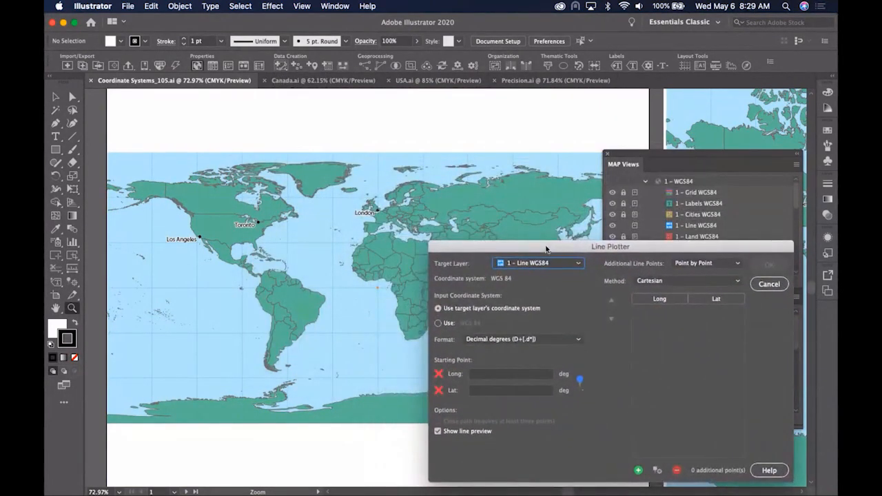
{"action": "left_click", "coordinate": [579, 380]}
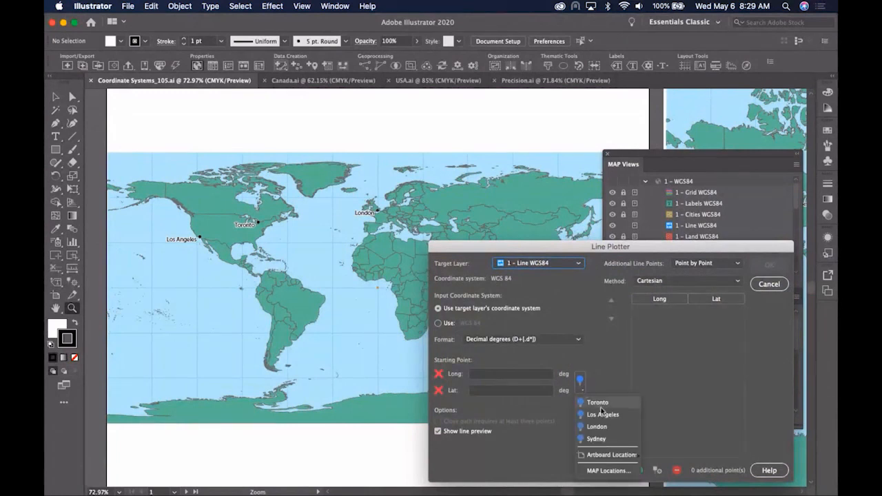
{"action": "left_click", "coordinate": [605, 415]}
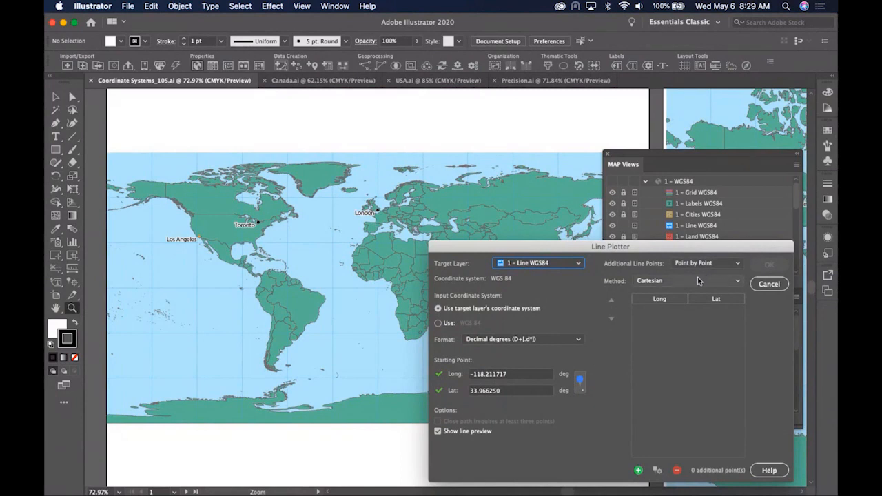
- Add Toronto, London and Sydney from MAP Locations as points 1–3
{"action": "left_click", "coordinate": [658, 470]}
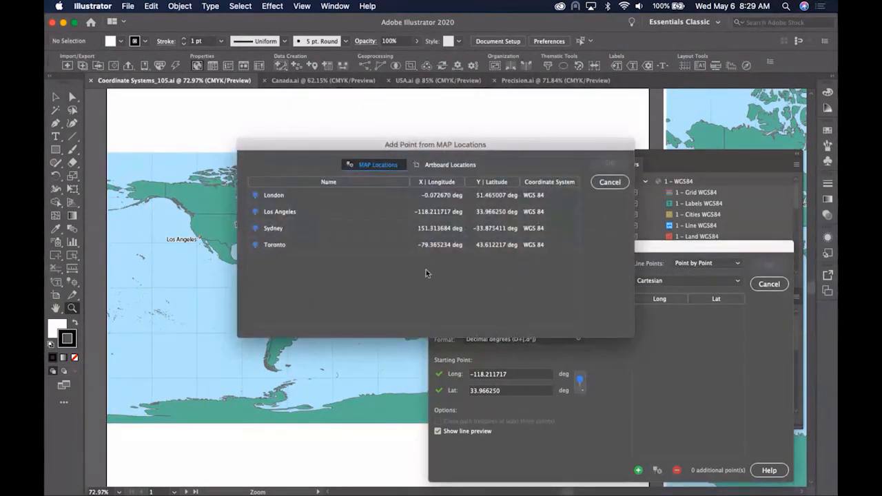
{"action": "left_click", "coordinate": [346, 244]}
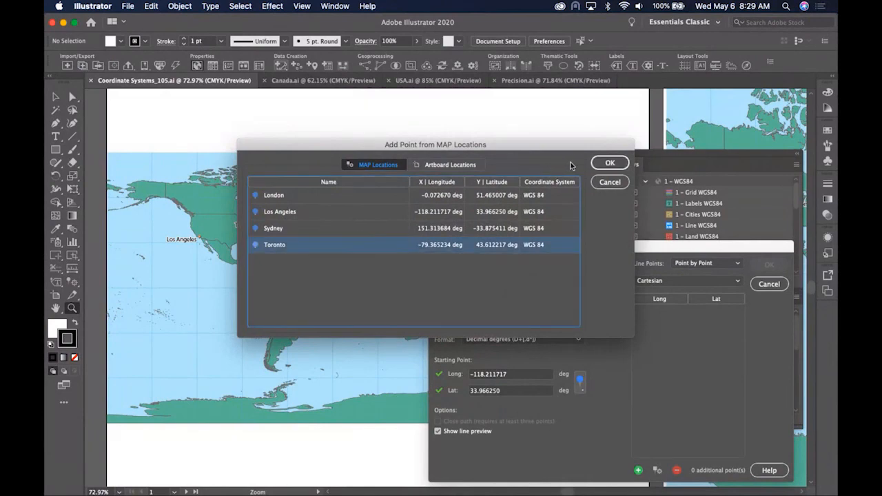
{"action": "left_click", "coordinate": [609, 162]}
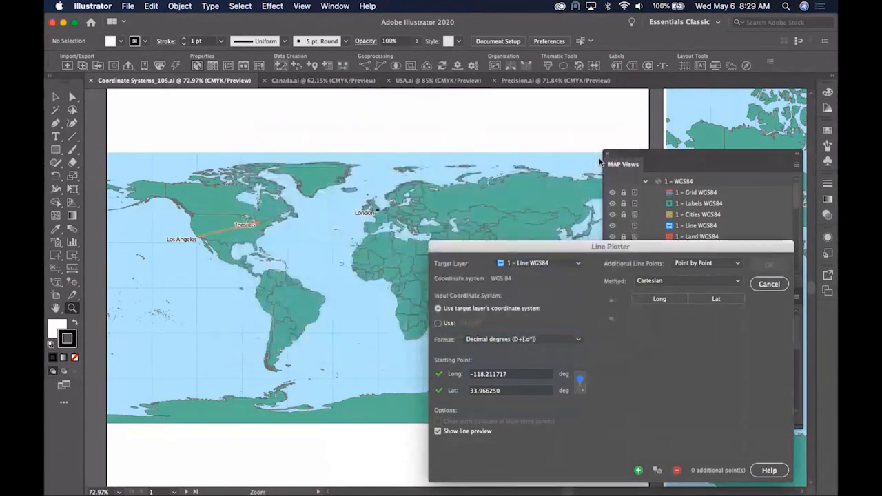
{"action": "left_click", "coordinate": [657, 470]}
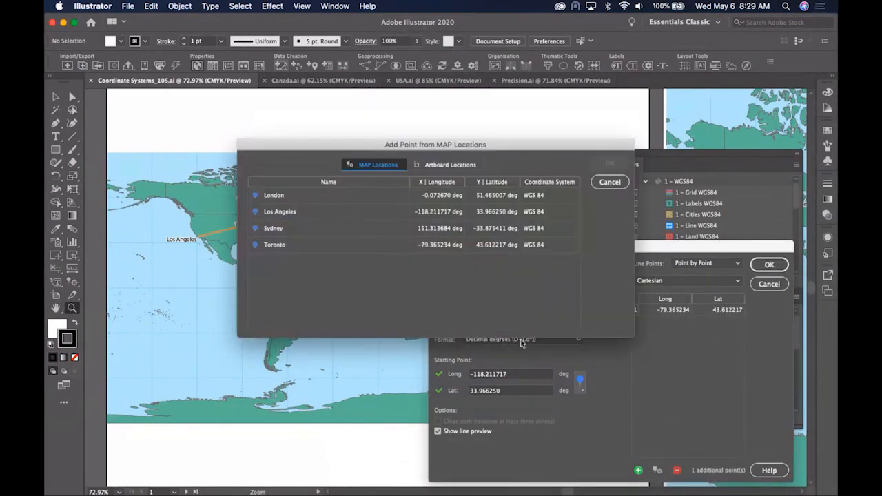
{"action": "left_click", "coordinate": [348, 199]}
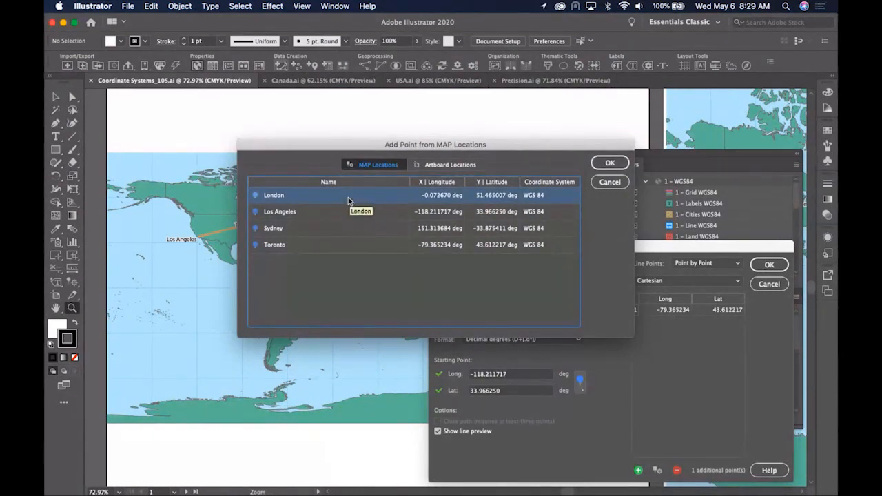
{"action": "left_click", "coordinate": [609, 163]}
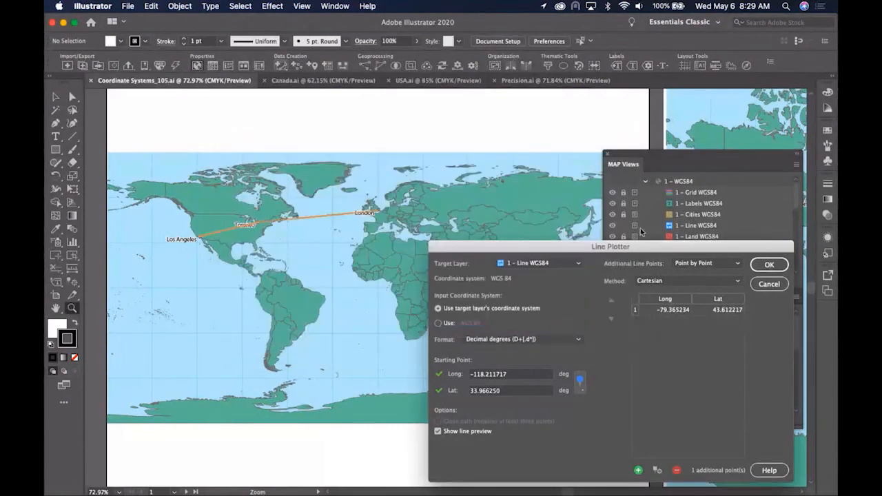
{"action": "left_click", "coordinate": [658, 471]}
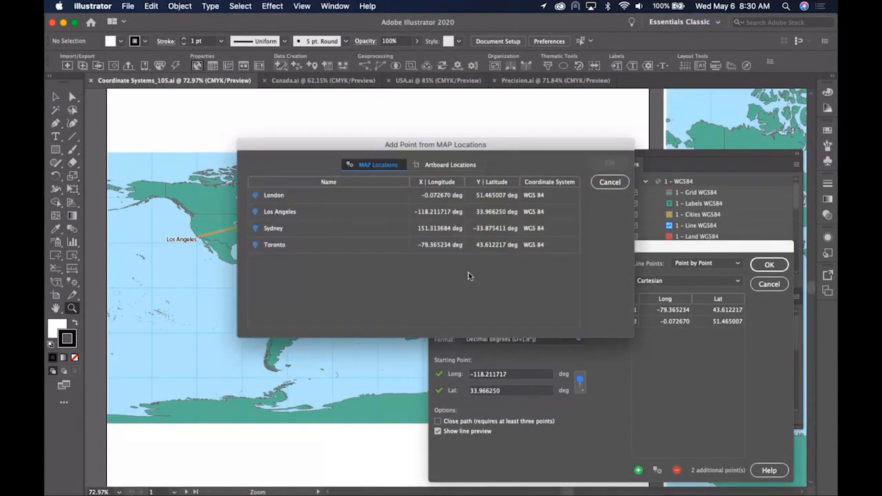
{"action": "left_click", "coordinate": [378, 233]}
{"action": "left_click", "coordinate": [609, 163]}
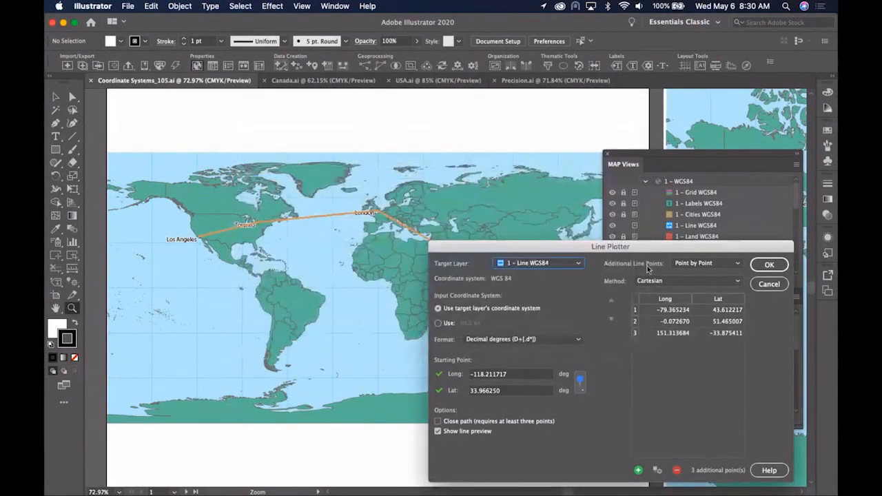
- Set the line method to Geodesic and create the curved line on the WGS84 map
{"action": "left_click", "coordinate": [669, 282]}
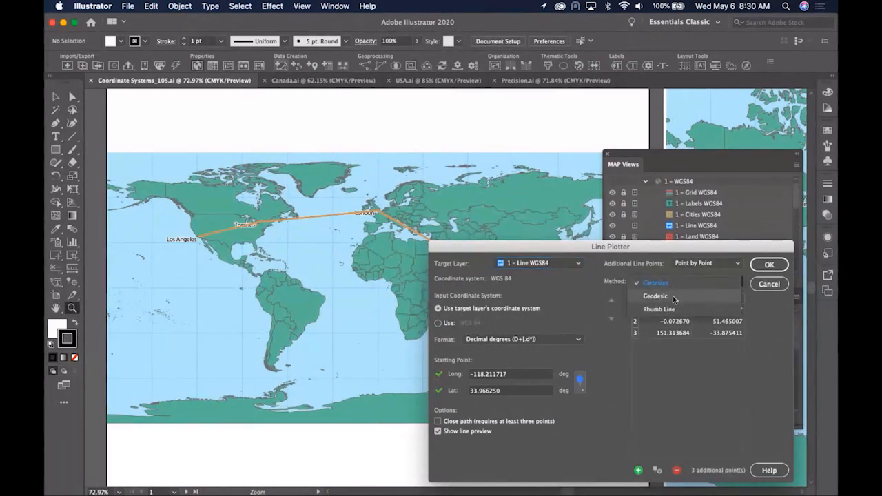
{"action": "left_click", "coordinate": [673, 299]}
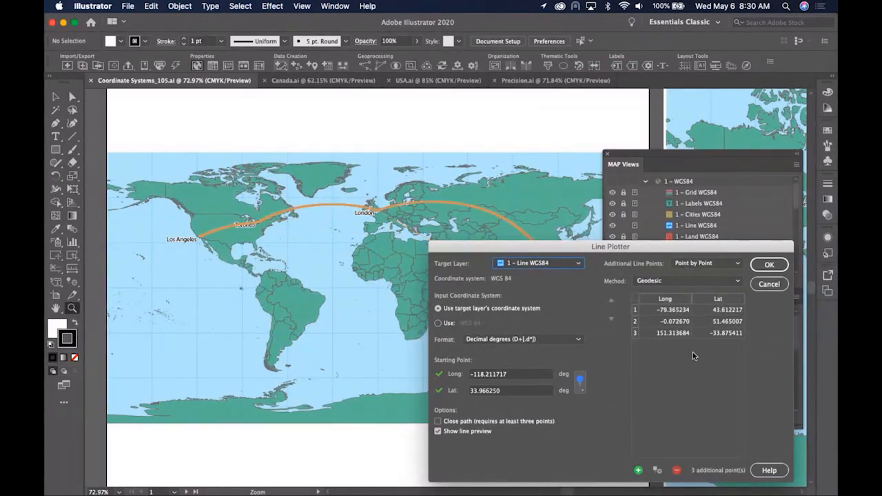
{"action": "left_click_drag", "start_coordinate": [610, 253], "coordinate": [624, 248]}
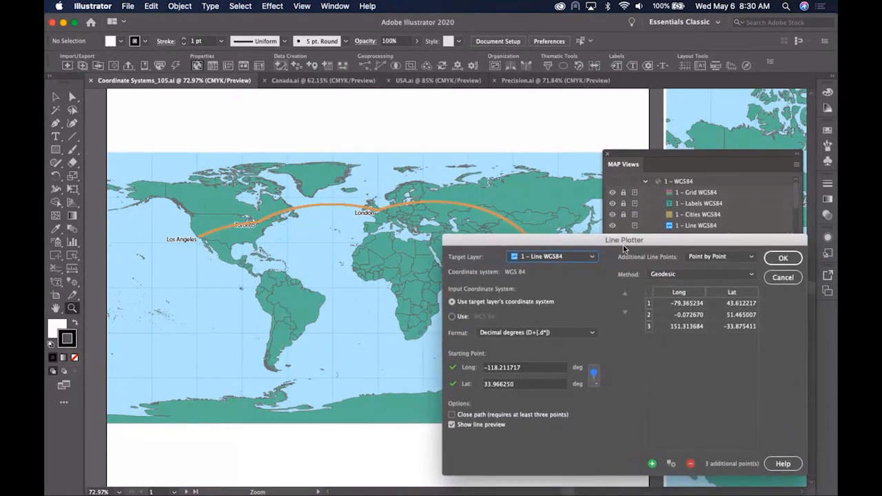
{"action": "left_click", "coordinate": [782, 259]}
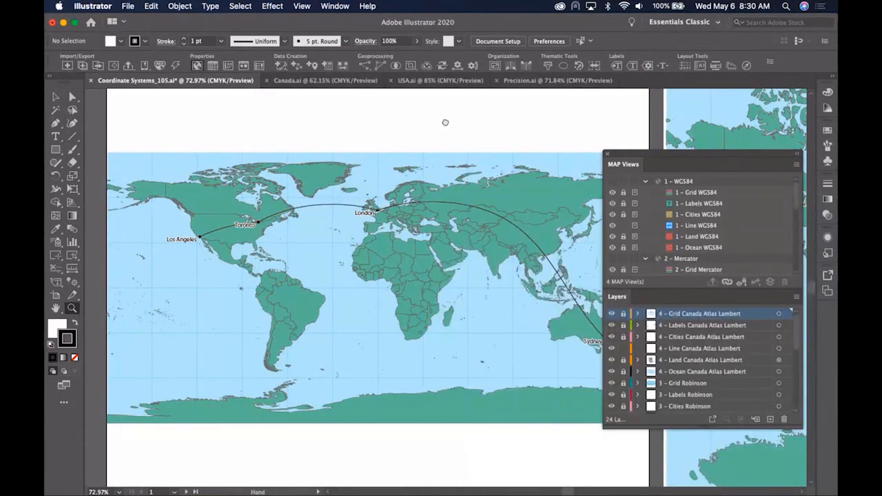
- Pan left with the Hand tool to centre the Mercator world map artboard
{"action": "left_click_drag", "start_coordinate": [433, 121], "coordinate": [431, 119]}
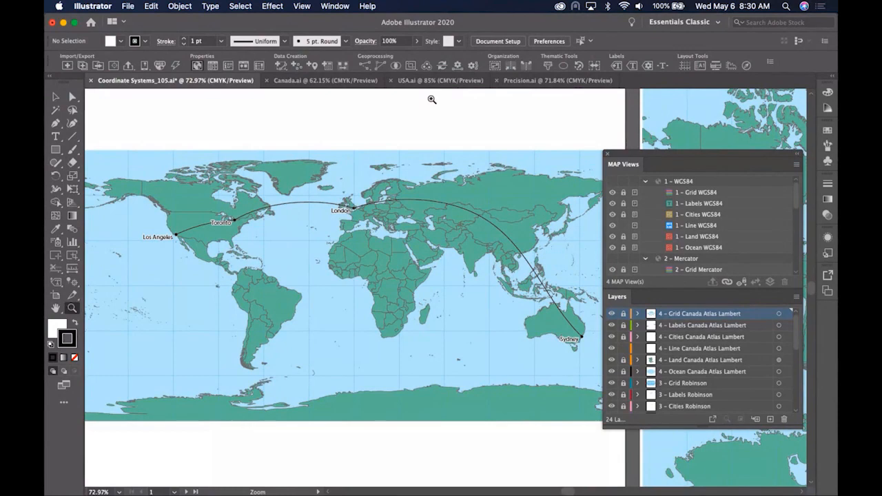
{"action": "left_click", "coordinate": [56, 309]}
{"action": "left_click_drag", "start_coordinate": [234, 262], "coordinate": [232, 262]}
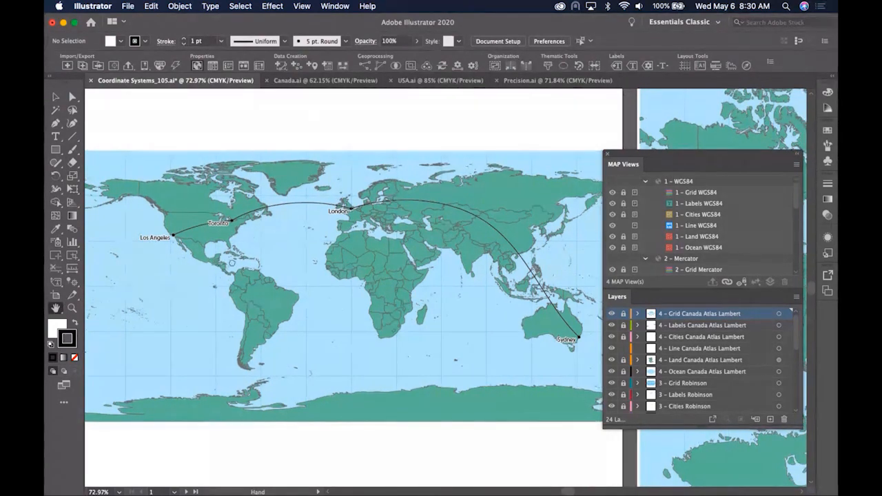
{"action": "left_click_drag", "start_coordinate": [419, 228], "coordinate": [224, 228]}
{"action": "left_click_drag", "start_coordinate": [351, 222], "coordinate": [238, 221]}
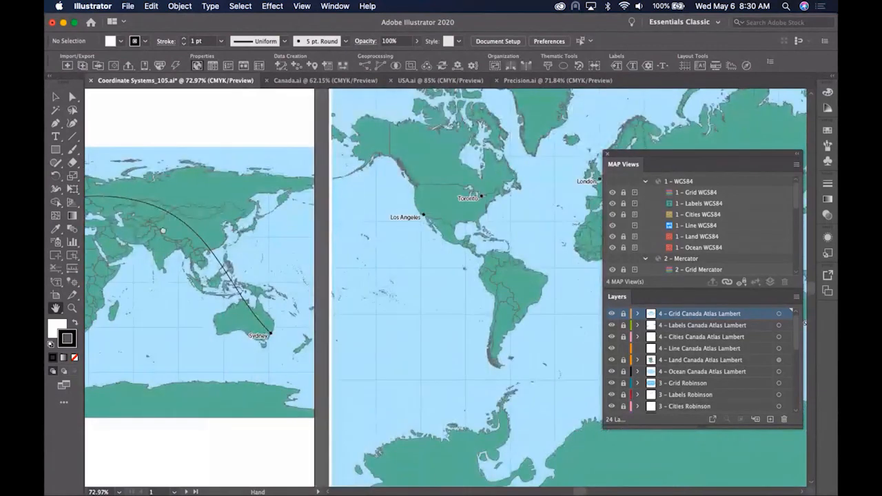
{"action": "left_click_drag", "start_coordinate": [163, 230], "coordinate": [120, 230]}
{"action": "left_click_drag", "start_coordinate": [206, 210], "coordinate": [119, 230]}
{"action": "left_click", "coordinate": [56, 97]}
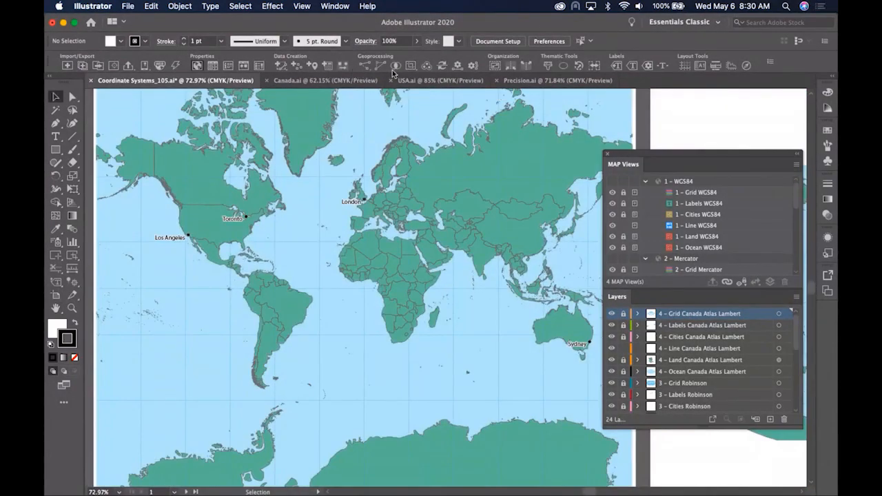
- Open the Line Plotter, start at Los Angeles, and set the method to Geodesic
{"action": "left_click", "coordinate": [280, 65]}
{"action": "left_click", "coordinate": [303, 92]}
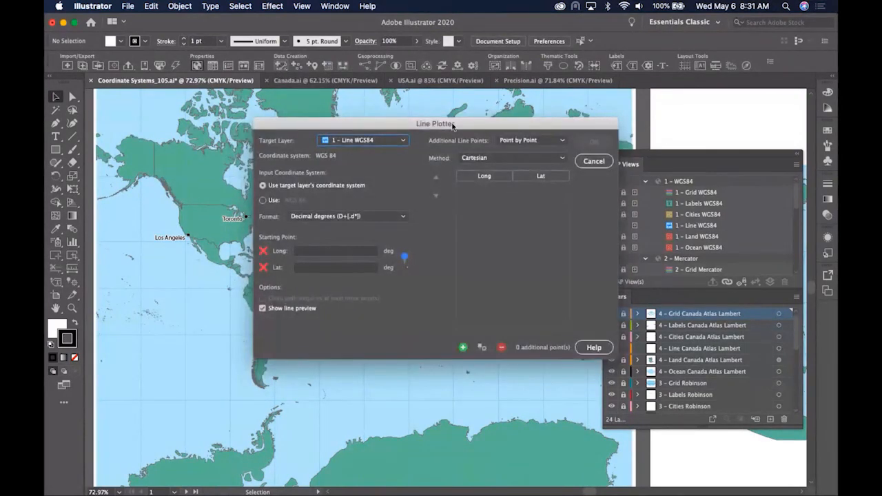
{"action": "left_click_drag", "start_coordinate": [452, 124], "coordinate": [612, 211]}
{"action": "left_click", "coordinate": [579, 344]}
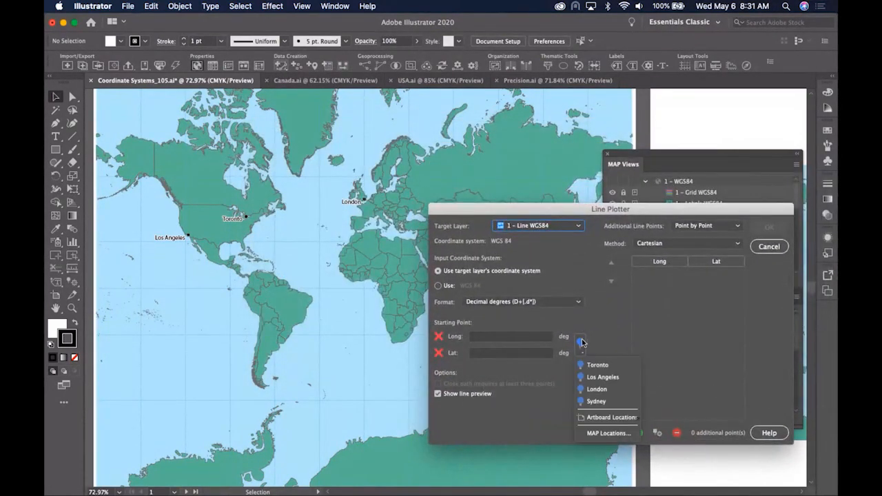
{"action": "left_click", "coordinate": [600, 377]}
{"action": "left_click", "coordinate": [659, 243]}
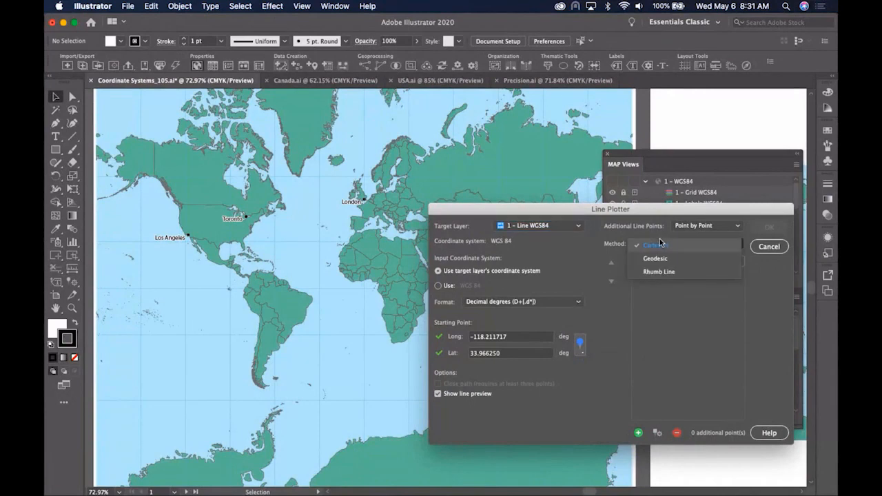
{"action": "left_click", "coordinate": [665, 258]}
- Add Toronto, London and Sydney from the saved MAP Locations as points
{"action": "left_click", "coordinate": [658, 433]}
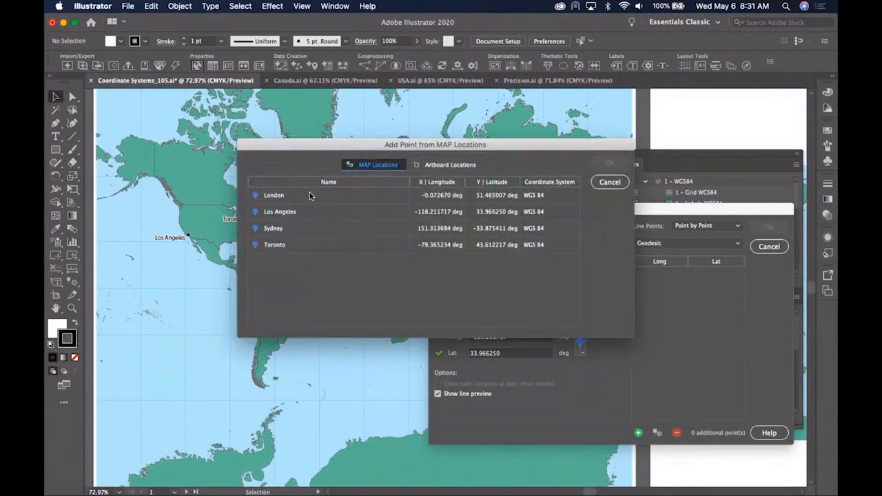
{"action": "left_click", "coordinate": [323, 246]}
{"action": "left_click", "coordinate": [609, 164]}
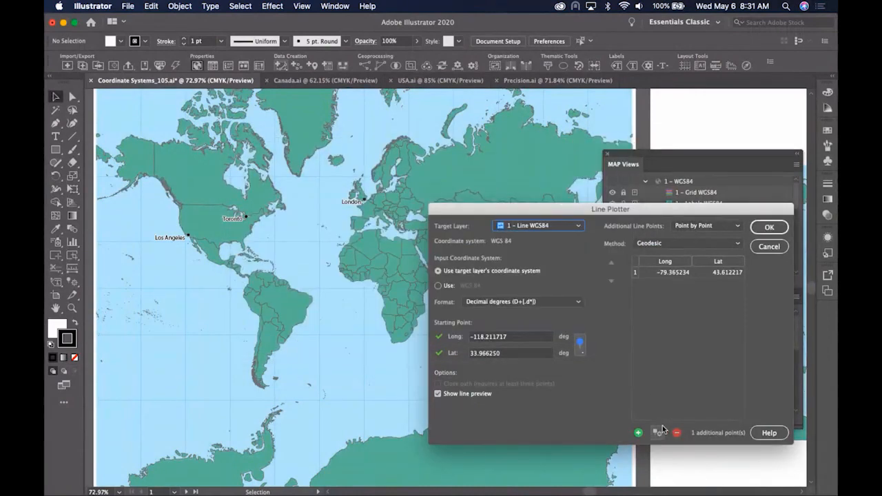
{"action": "left_click", "coordinate": [657, 433]}
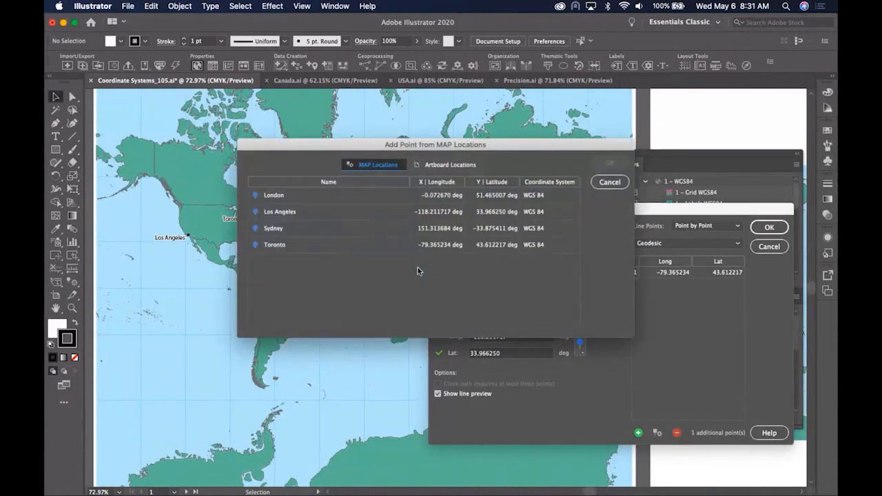
{"action": "left_click", "coordinate": [325, 197]}
{"action": "left_click", "coordinate": [609, 163]}
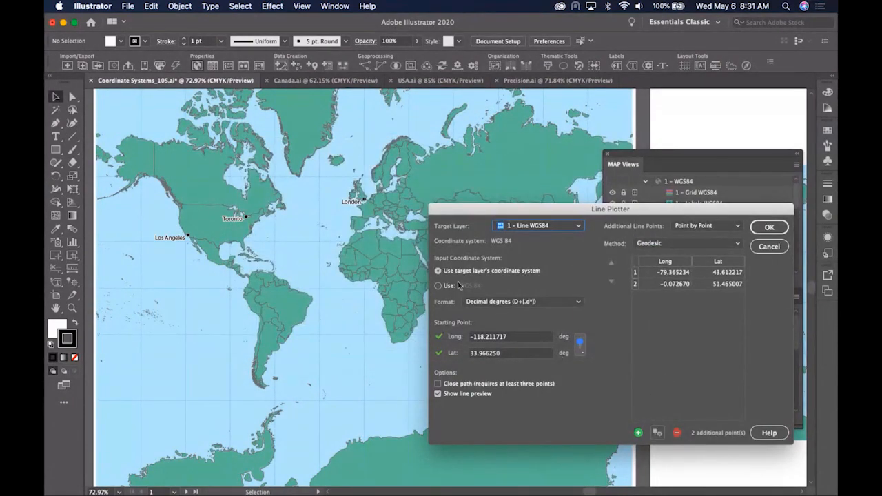
{"action": "left_click", "coordinate": [657, 433]}
{"action": "left_click", "coordinate": [366, 228]}
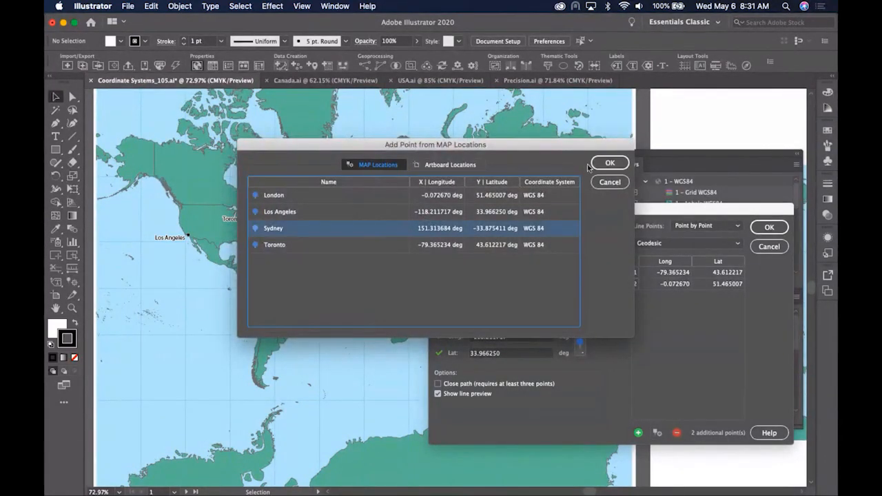
{"action": "left_click", "coordinate": [593, 165]}
- Target the 2 – Line Mercator layer and create the geodesic line
{"action": "left_click", "coordinate": [570, 227]}
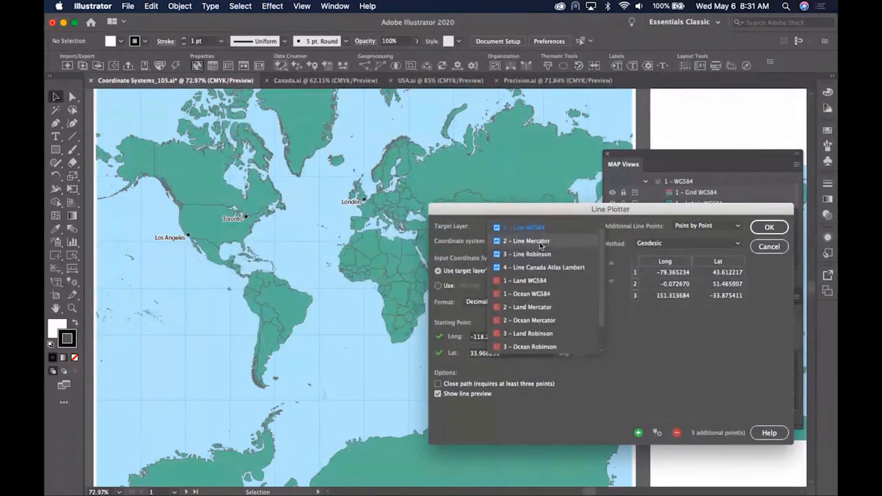
{"action": "left_click", "coordinate": [539, 242]}
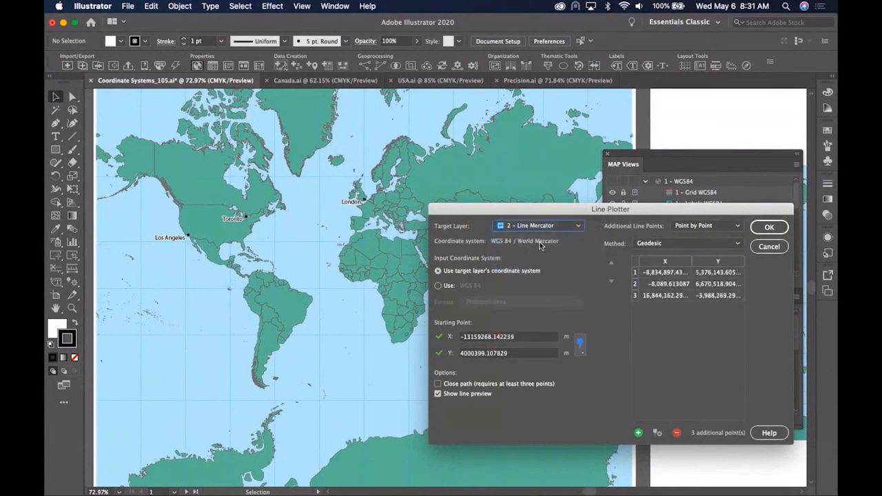
{"action": "left_click_drag", "start_coordinate": [562, 209], "coordinate": [544, 241]}
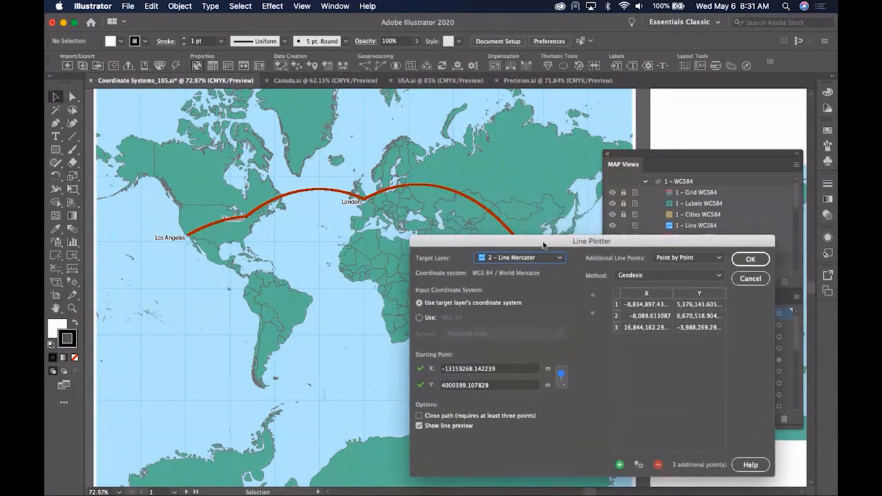
{"action": "left_click", "coordinate": [751, 258]}
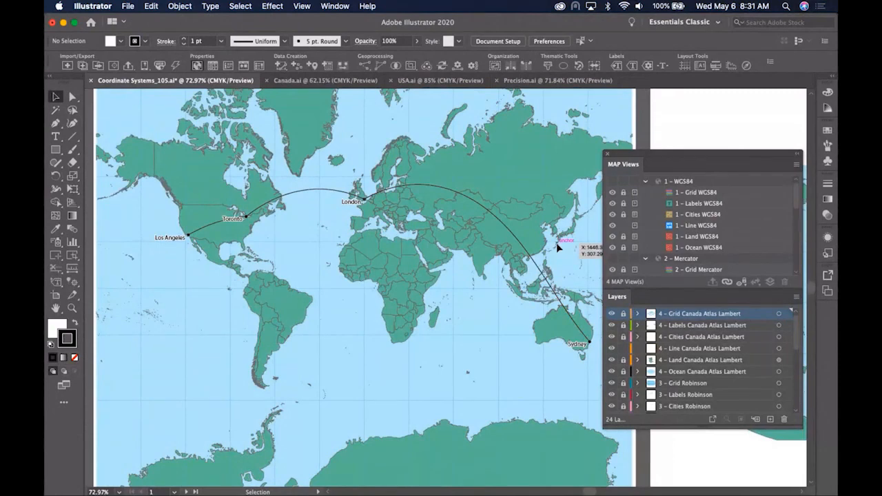
- Pan to the Robinson map and open the Line Plotter targeting the 3 – Line Robinson layer
{"action": "left_click_drag", "start_coordinate": [556, 243], "coordinate": [473, 240]}
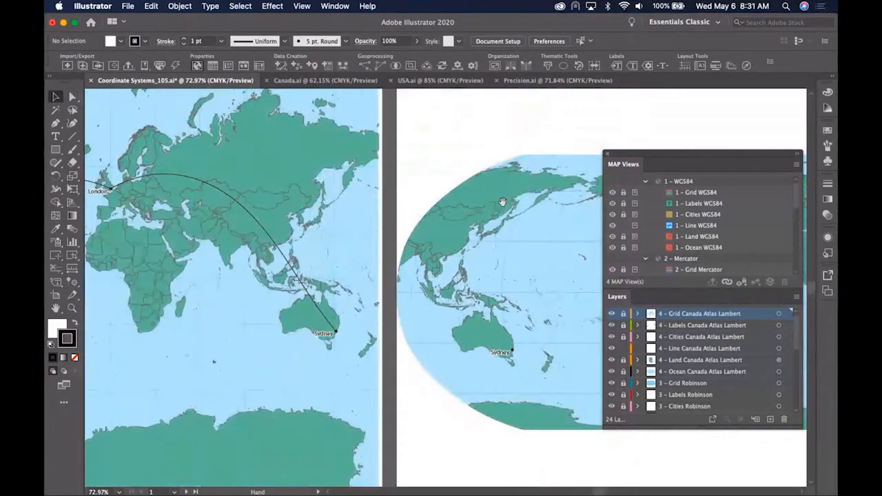
{"action": "left_click_drag", "start_coordinate": [530, 204], "coordinate": [264, 204]}
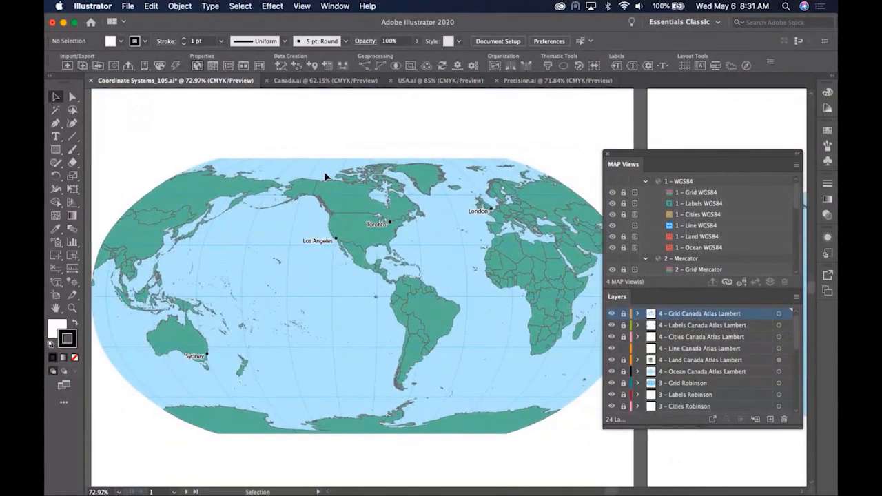
{"action": "left_click", "coordinate": [278, 67]}
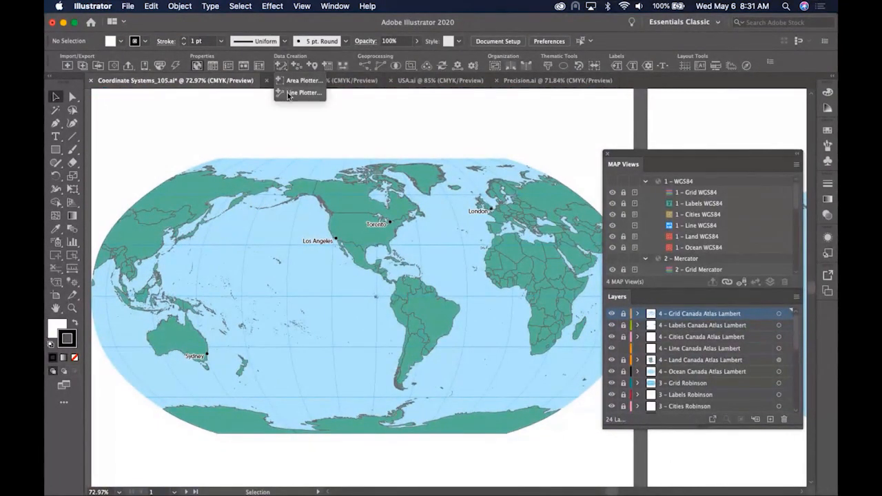
{"action": "left_click", "coordinate": [287, 92]}
{"action": "left_click_drag", "start_coordinate": [323, 132], "coordinate": [547, 162]}
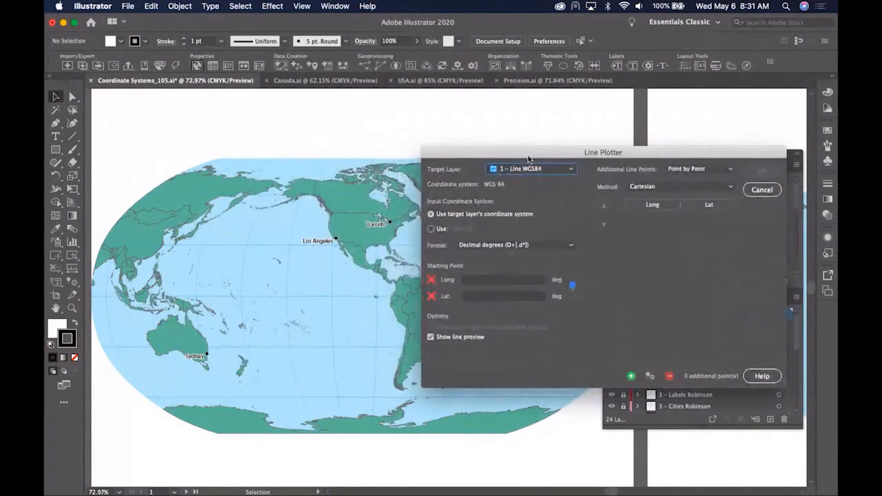
{"action": "left_click", "coordinate": [531, 169]}
{"action": "left_click", "coordinate": [531, 196]}
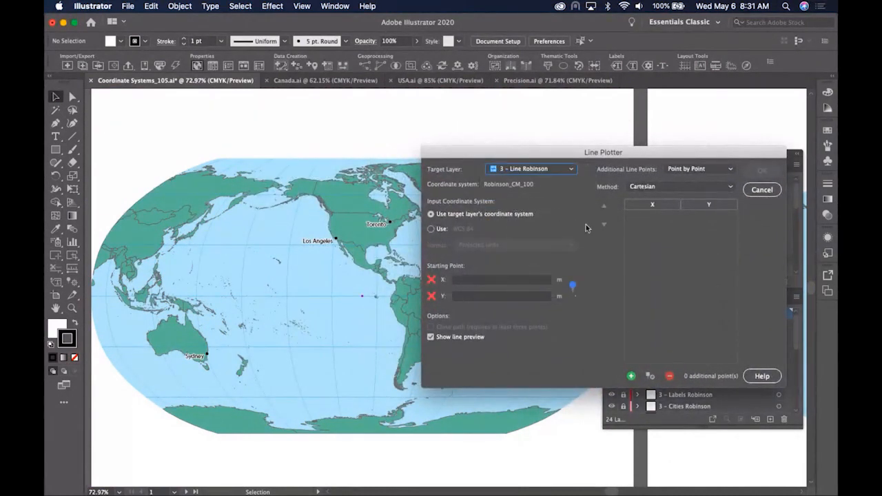
- Start the line at Los Angeles, set the method to Geodesic, and add Toronto
{"action": "left_click", "coordinate": [572, 285]}
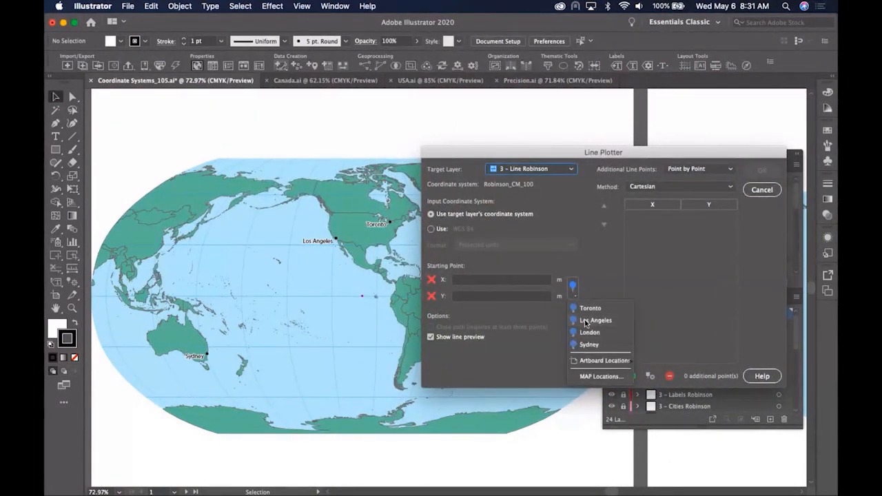
{"action": "left_click", "coordinate": [584, 321]}
{"action": "left_click", "coordinate": [661, 193]}
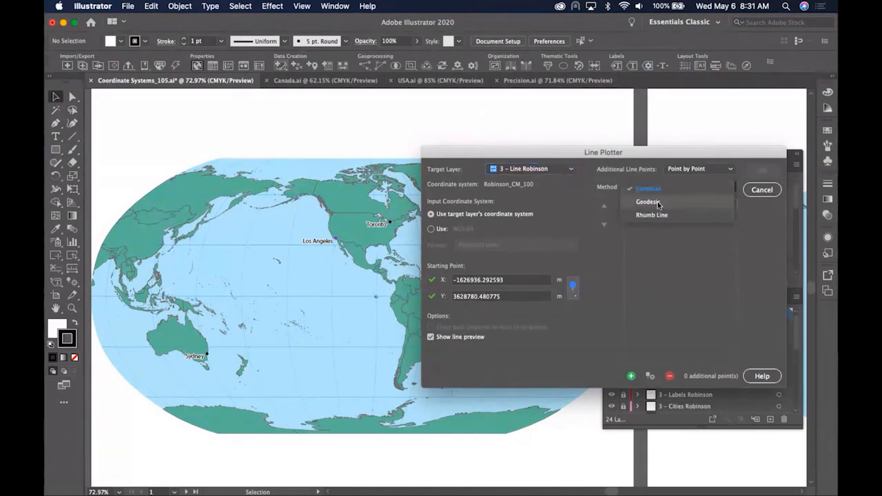
{"action": "left_click", "coordinate": [658, 202]}
{"action": "left_click", "coordinate": [649, 376]}
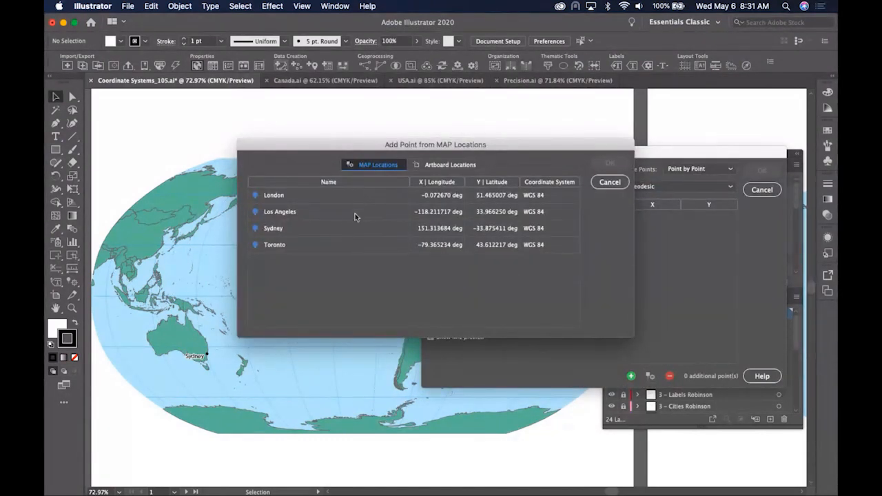
{"action": "left_click", "coordinate": [341, 245]}
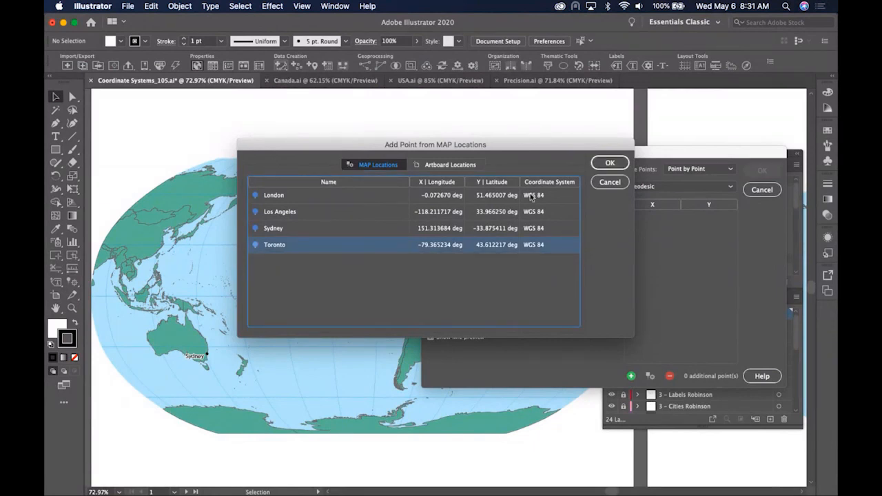
{"action": "left_click", "coordinate": [610, 163]}
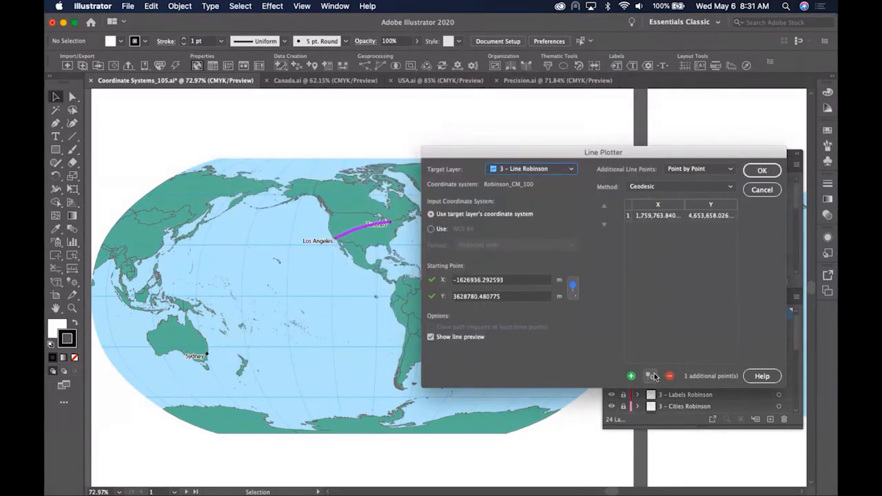
- Add London and Sydney as points and draw the geodesic line on the Robinson map
{"action": "left_click", "coordinate": [572, 285]}
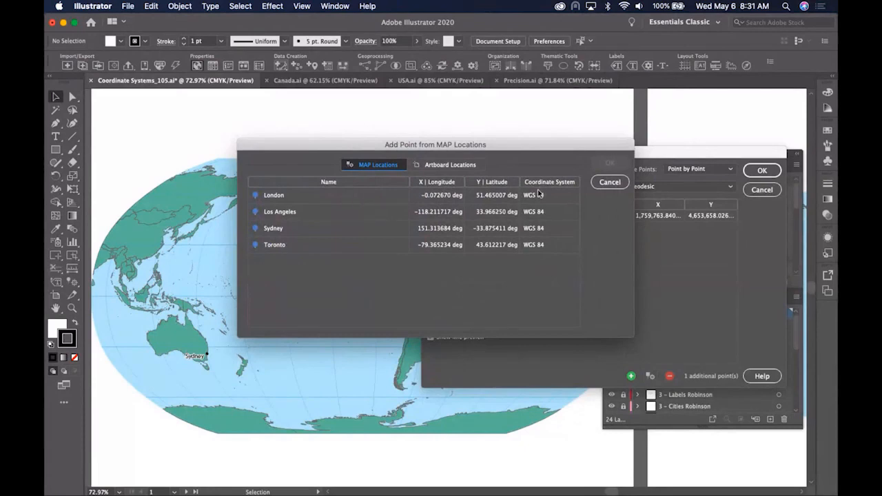
{"action": "left_click", "coordinate": [342, 196]}
{"action": "left_click", "coordinate": [610, 162]}
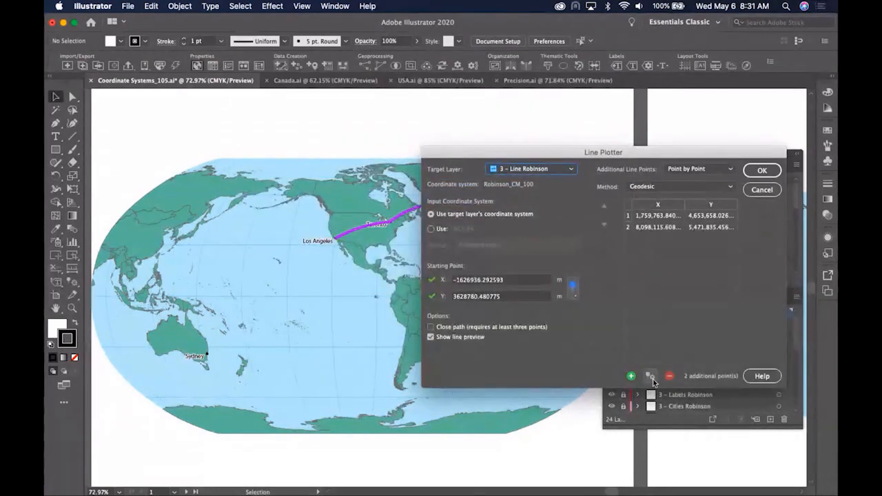
{"action": "left_click", "coordinate": [571, 284]}
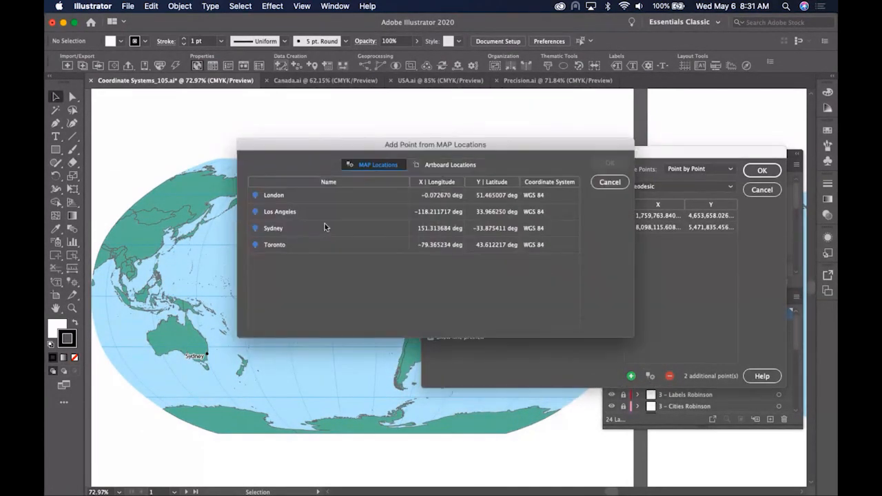
{"action": "left_click", "coordinate": [324, 227]}
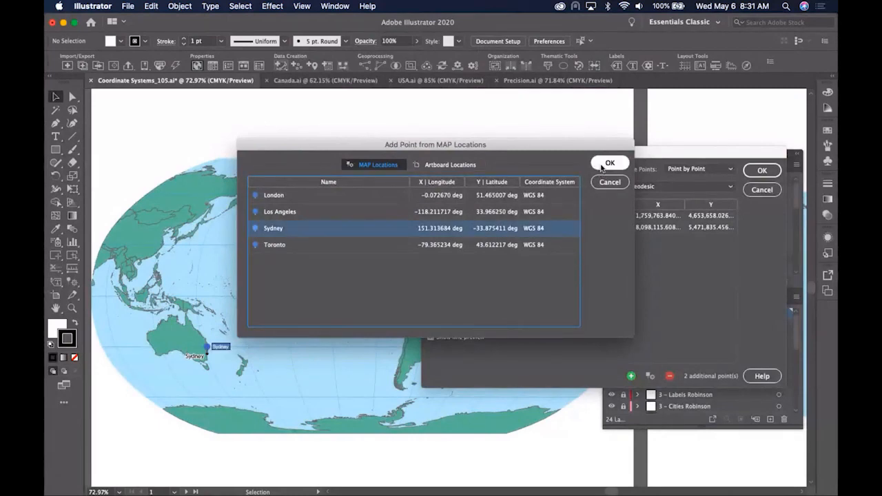
{"action": "left_click", "coordinate": [598, 169]}
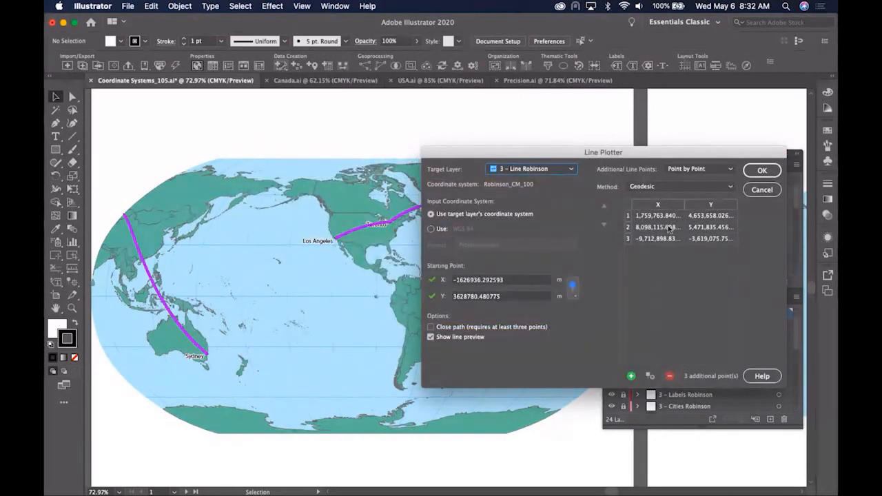
{"action": "left_click", "coordinate": [761, 170]}
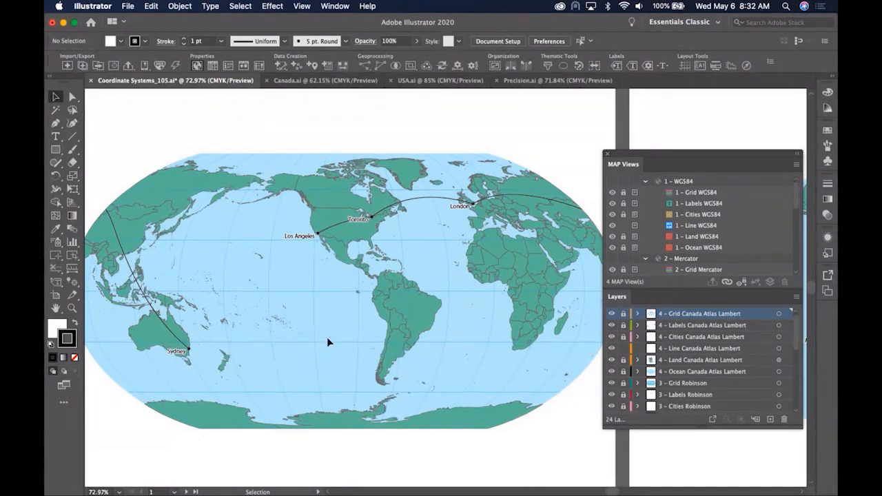
- Pan the canvas left until the North America Lambert map with Los Angeles and Toronto appears
{"action": "key", "text": "space"}
{"action": "left_click_drag", "start_coordinate": [551, 273], "coordinate": [302, 268]}
{"action": "left_click_drag", "start_coordinate": [516, 269], "coordinate": [303, 267]}
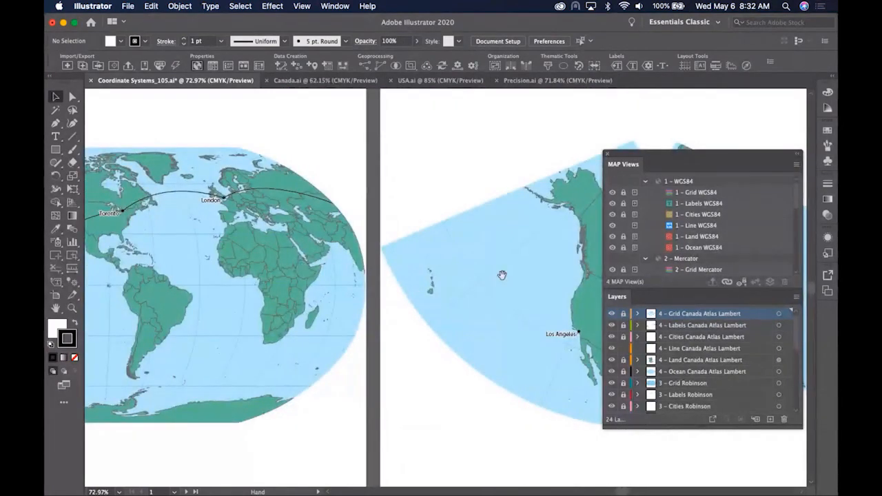
{"action": "left_click_drag", "start_coordinate": [501, 275], "coordinate": [215, 266]}
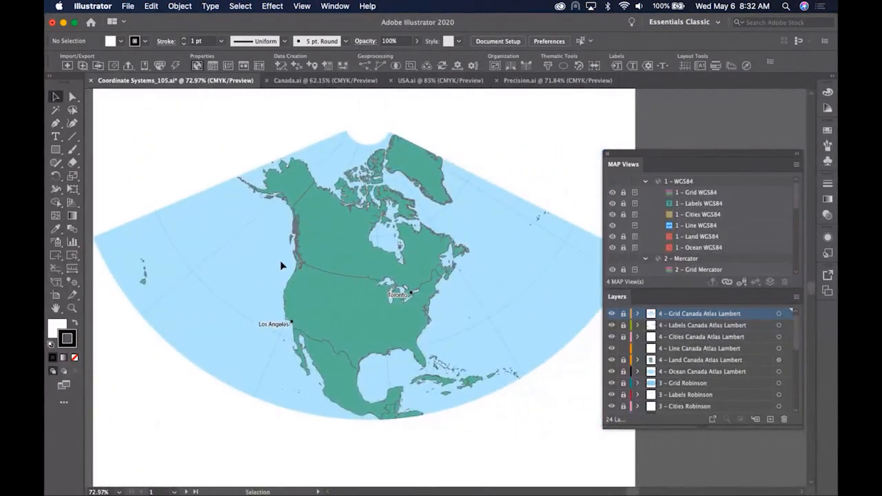
- Open Line Plotter, keep the Cartesian method, and add line points by Course & Distance
{"action": "left_click", "coordinate": [281, 67]}
{"action": "left_click", "coordinate": [288, 93]}
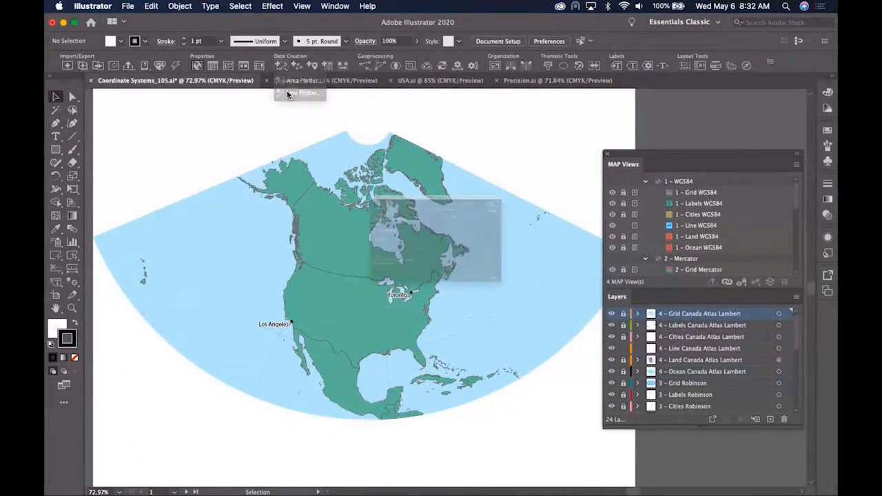
{"action": "left_click_drag", "start_coordinate": [367, 124], "coordinate": [566, 145]}
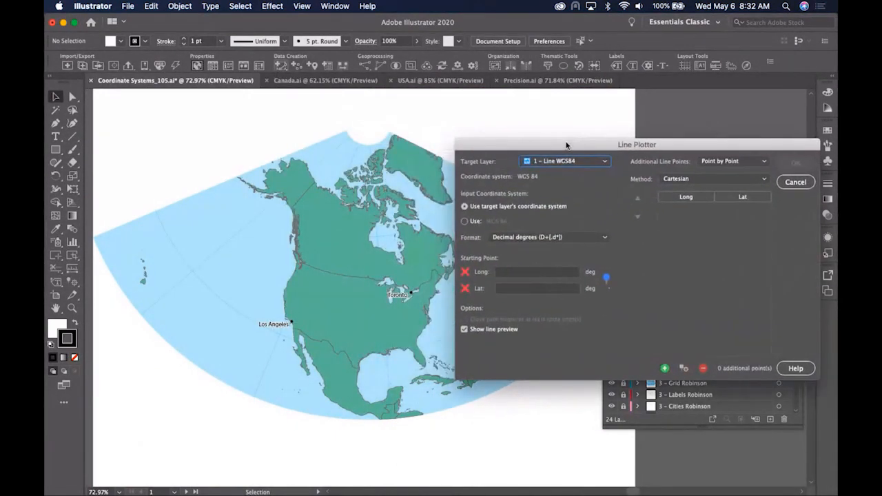
{"action": "left_click", "coordinate": [715, 178]}
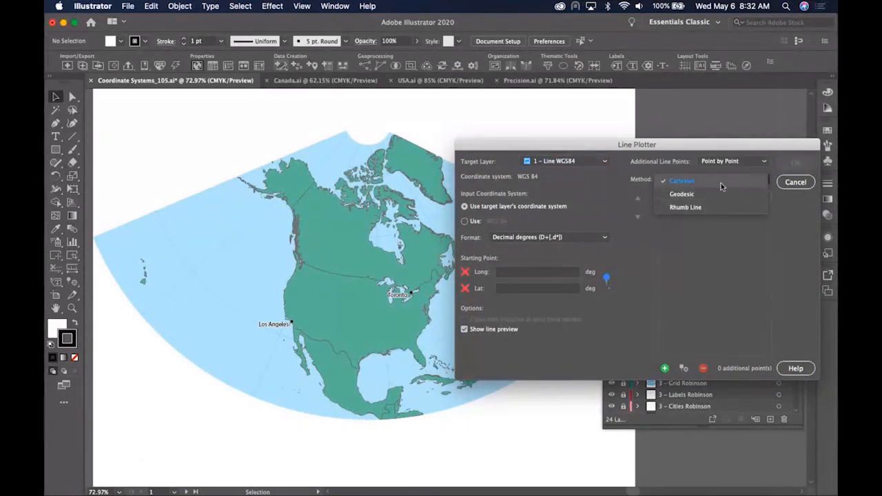
{"action": "left_click", "coordinate": [729, 170]}
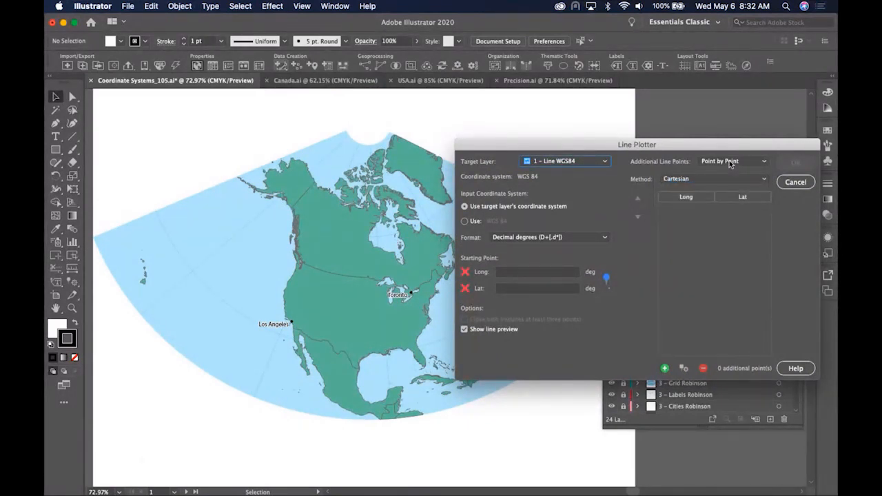
{"action": "left_click", "coordinate": [729, 162]}
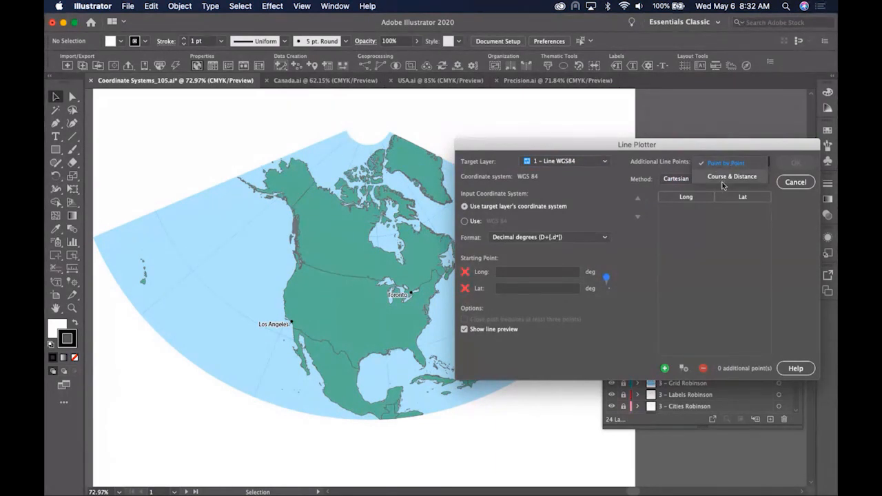
{"action": "left_click", "coordinate": [721, 179]}
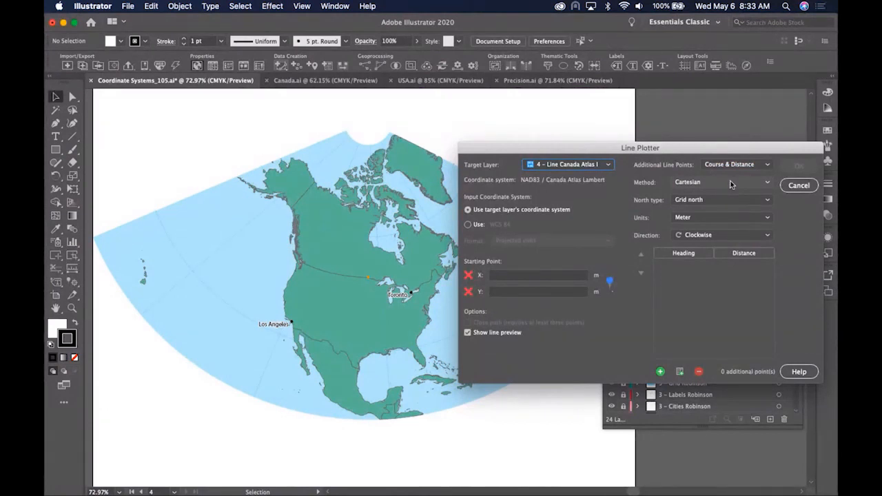
- Start the line at Los Angeles, with distances in US Survey Miles and headings referenced to true north
{"action": "left_click", "coordinate": [610, 284]}
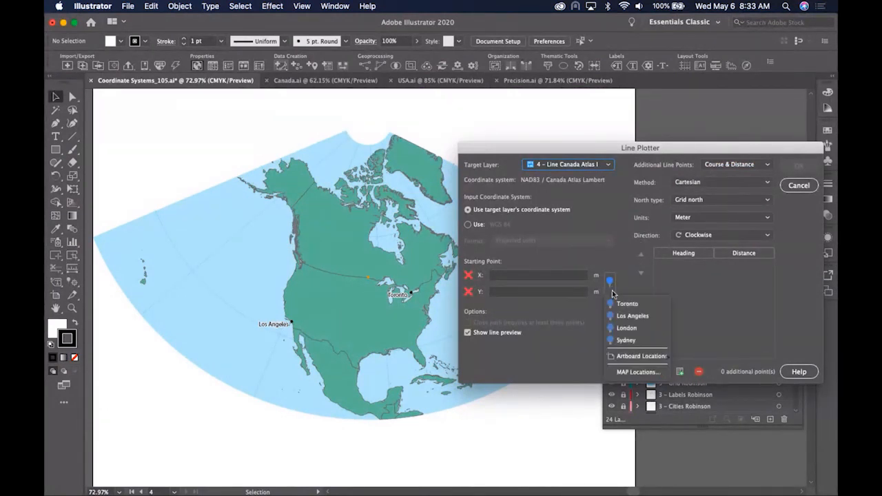
{"action": "left_click", "coordinate": [619, 316]}
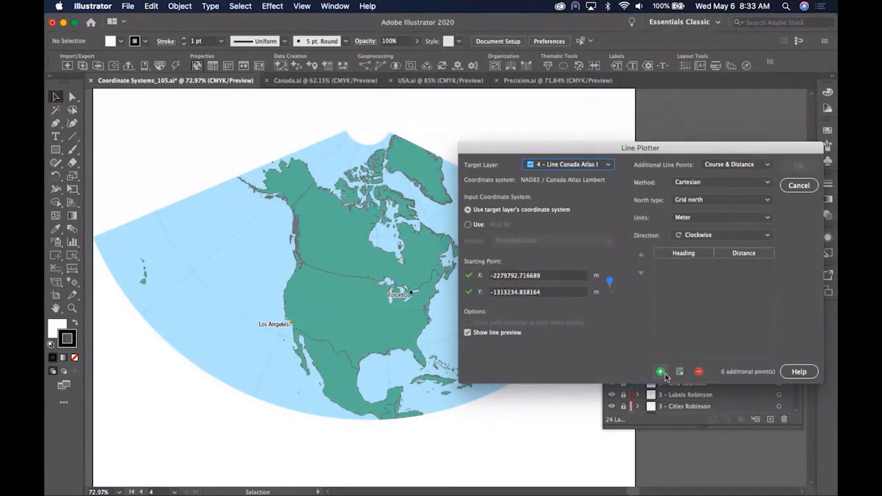
{"action": "left_click", "coordinate": [710, 216]}
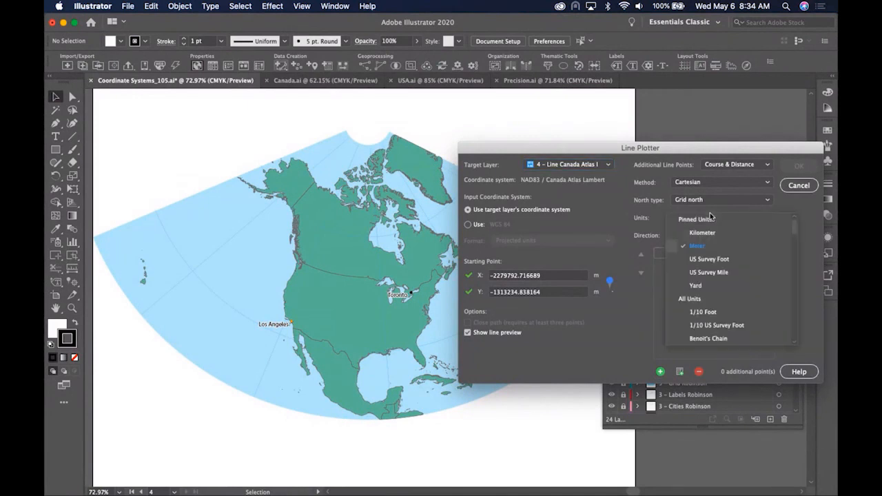
{"action": "left_click", "coordinate": [719, 272]}
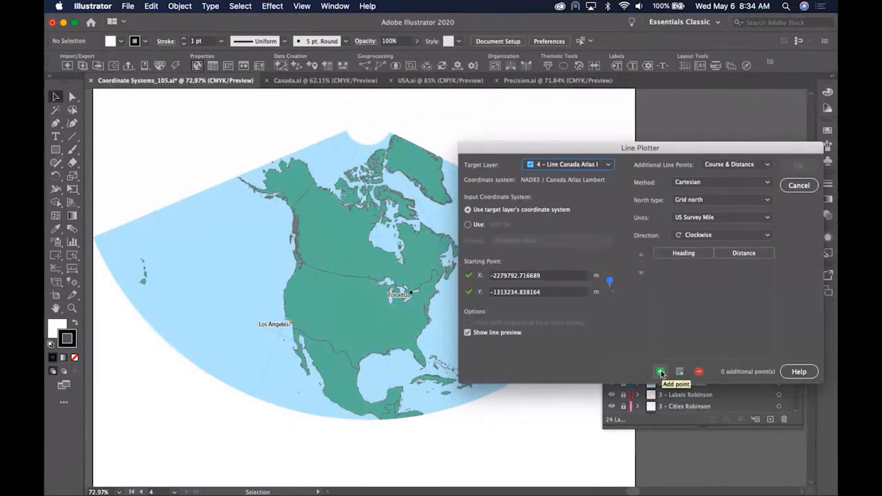
{"action": "left_click", "coordinate": [704, 199]}
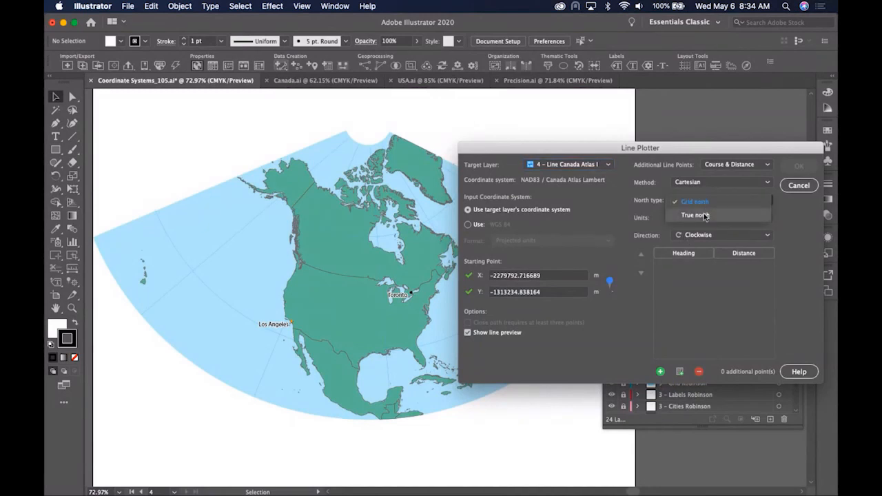
{"action": "left_click", "coordinate": [705, 215]}
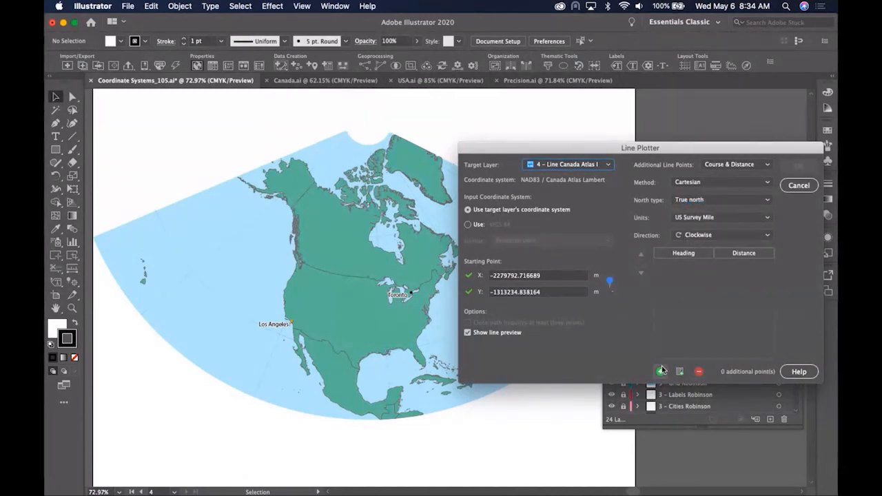
- Add two course-and-distance legs: 90° at 500 usmi and 47° at 500 usmi
{"action": "left_click", "coordinate": [661, 370]}
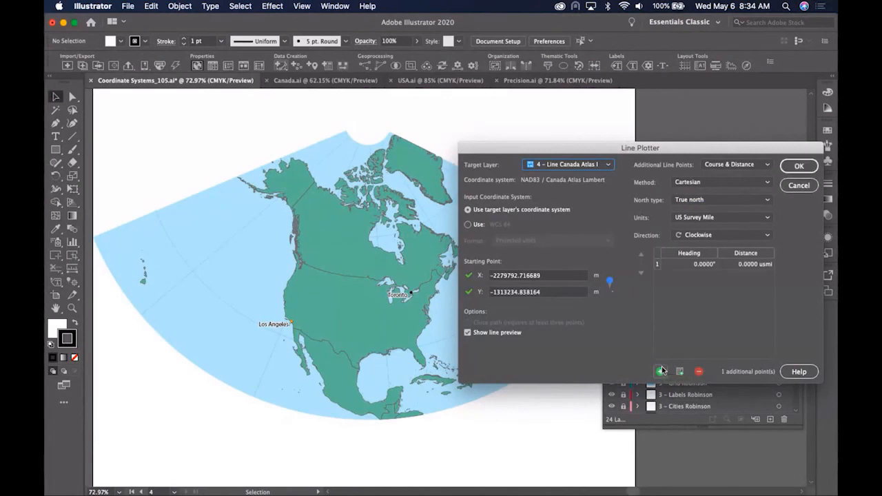
{"action": "double_click", "coordinate": [689, 265]}
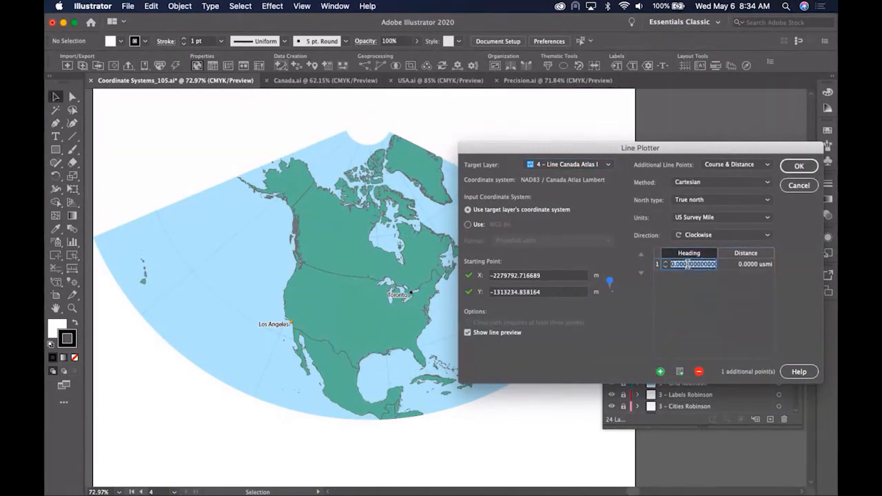
{"action": "type", "text": "90"}
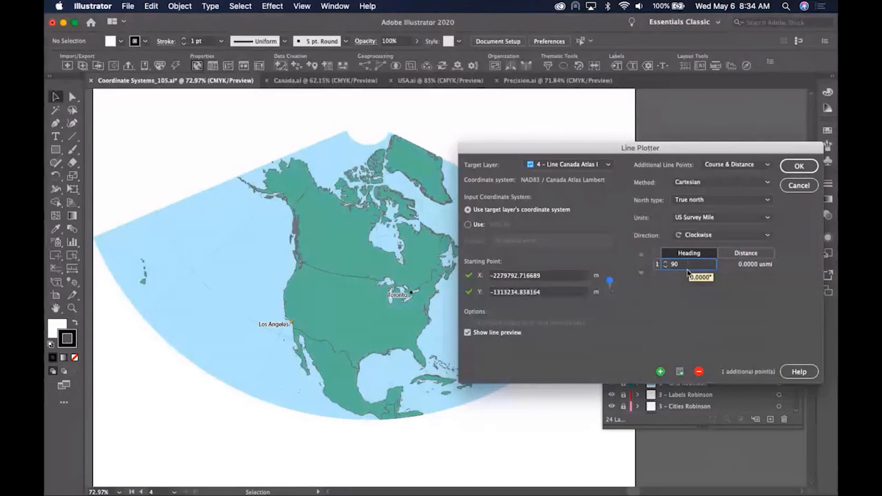
{"action": "left_click", "coordinate": [735, 269]}
{"action": "type", "text": "500"}
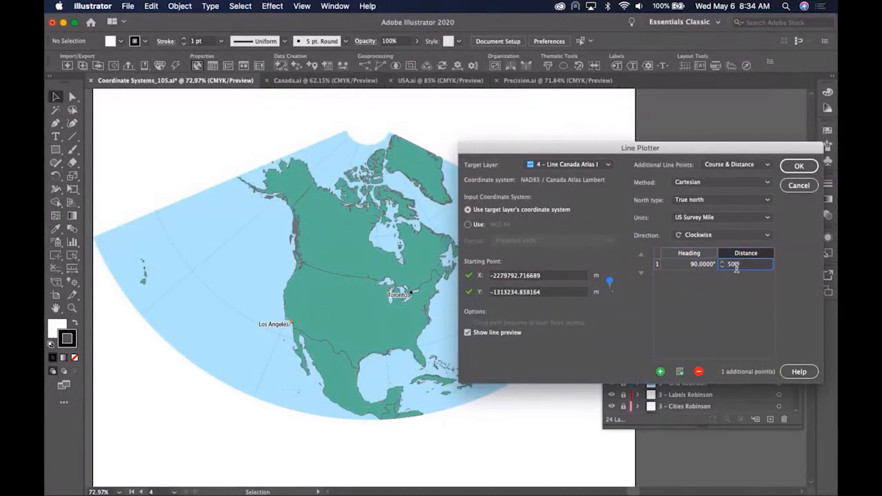
{"action": "key", "text": "Return"}
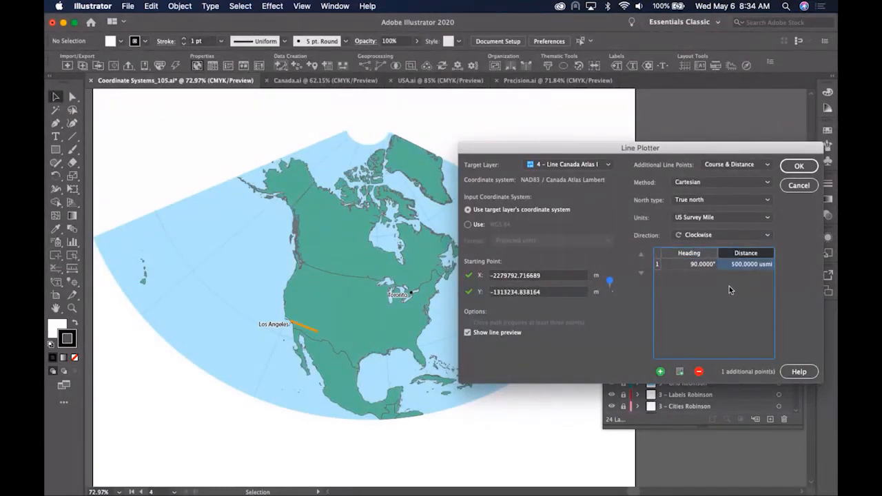
{"action": "left_click", "coordinate": [660, 371]}
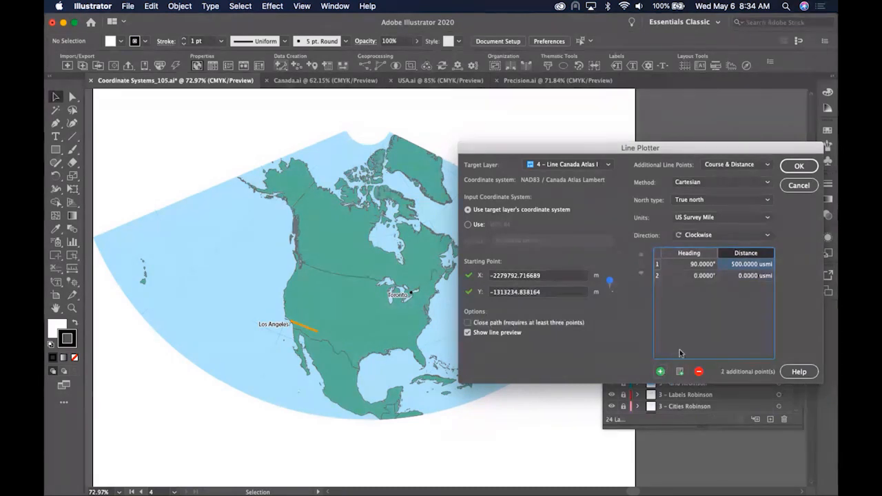
{"action": "double_click", "coordinate": [698, 275]}
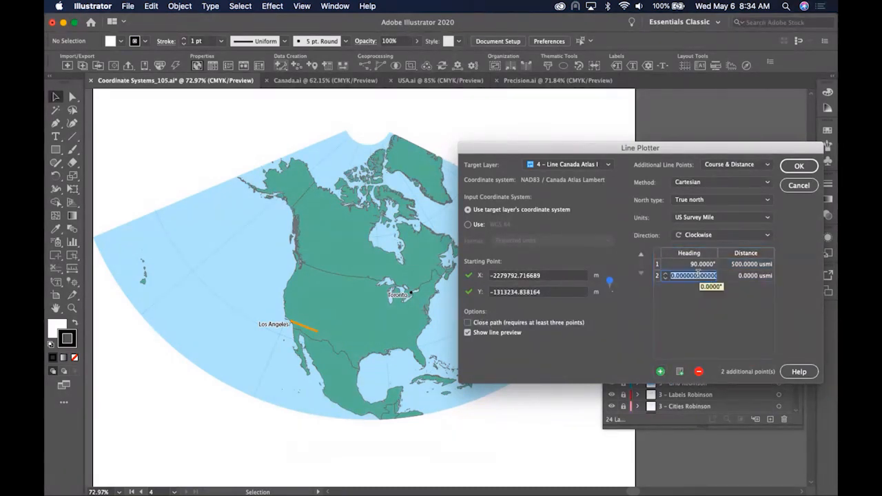
{"action": "type", "text": "47"}
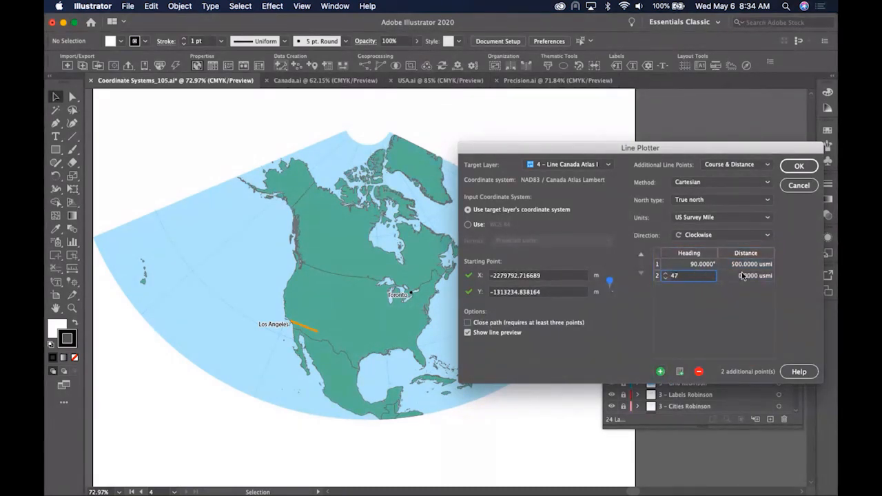
{"action": "key", "text": "Tab"}
{"action": "type", "text": "500"}
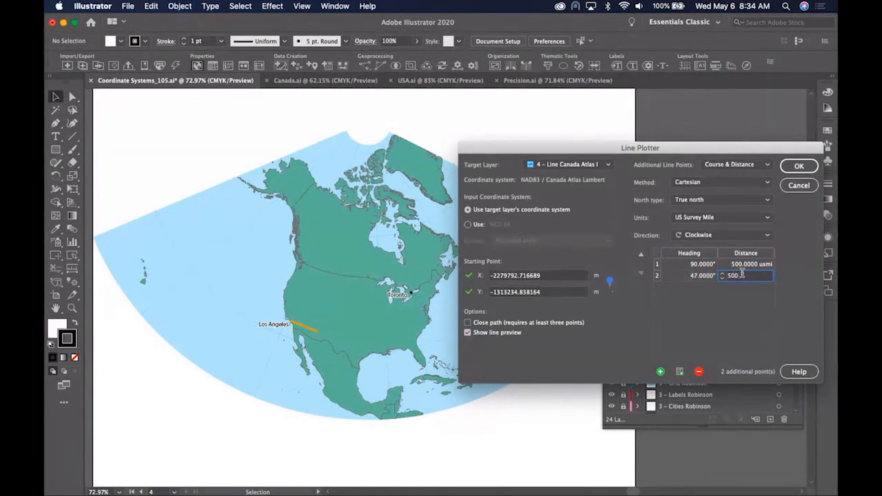
{"action": "key", "text": "Return"}
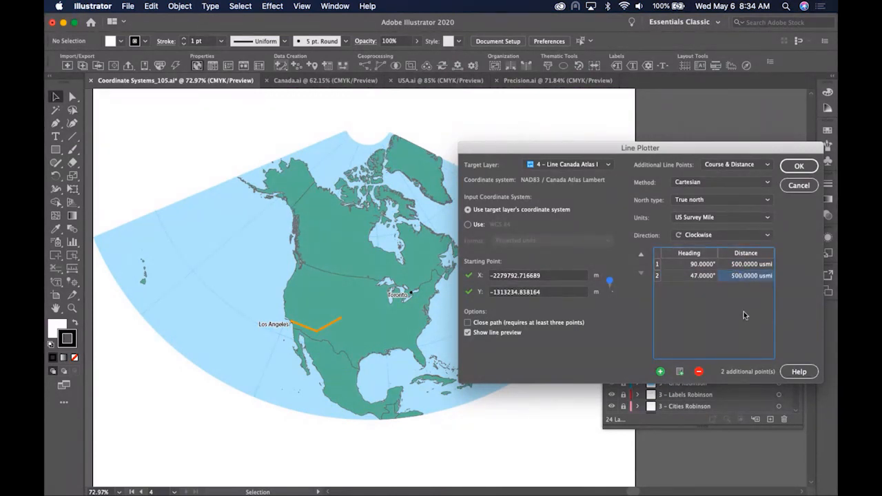
- Settle the plotting method on Geodesic after trying Rhumb line, then begin editing the first leg's distance
{"action": "left_click", "coordinate": [707, 183]}
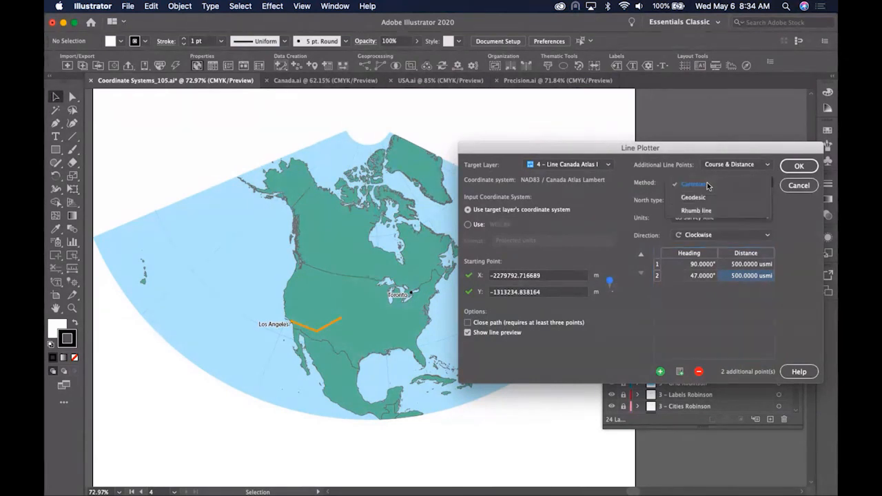
{"action": "left_click", "coordinate": [708, 196]}
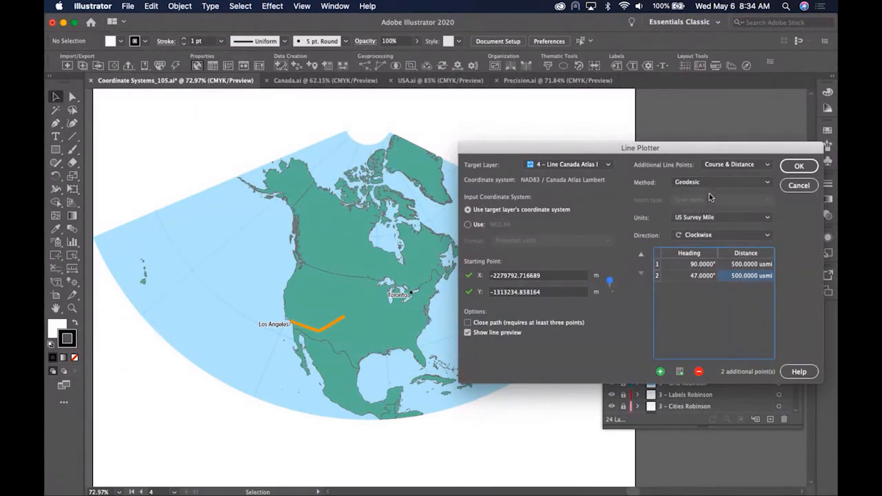
{"action": "left_click", "coordinate": [712, 179]}
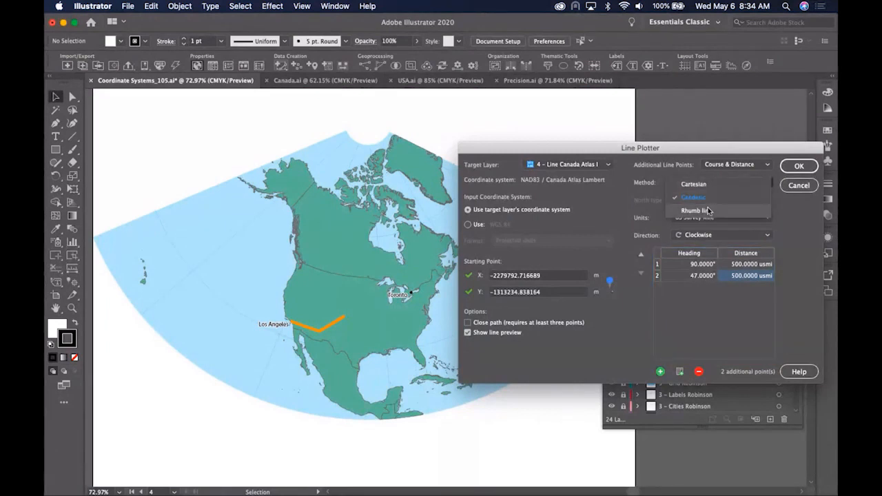
{"action": "left_click", "coordinate": [707, 208]}
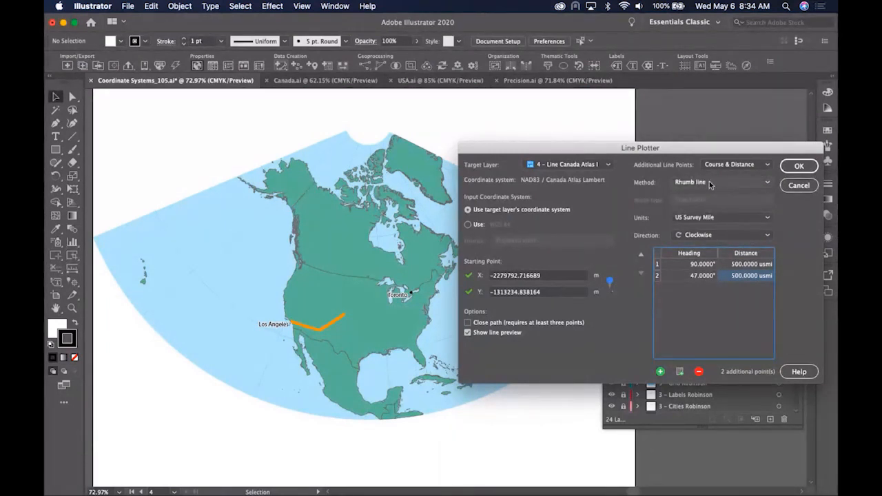
{"action": "left_click", "coordinate": [708, 182]}
{"action": "left_click", "coordinate": [696, 197]}
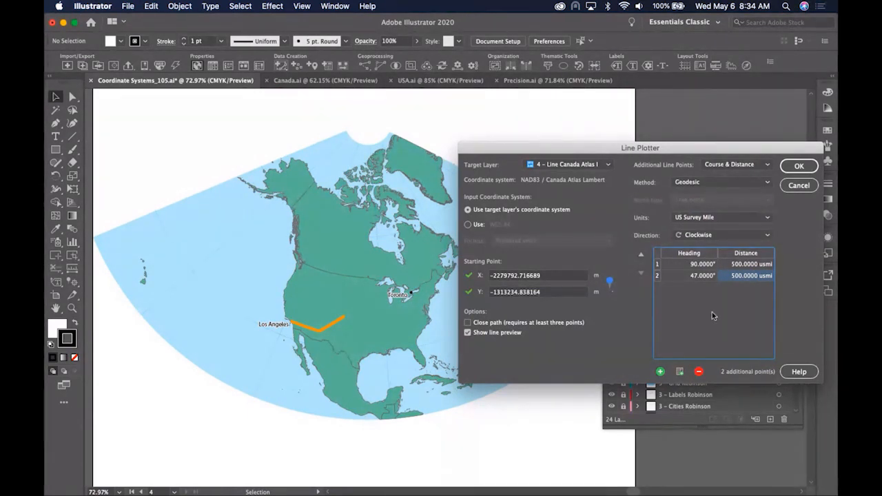
{"action": "double_click", "coordinate": [740, 269]}
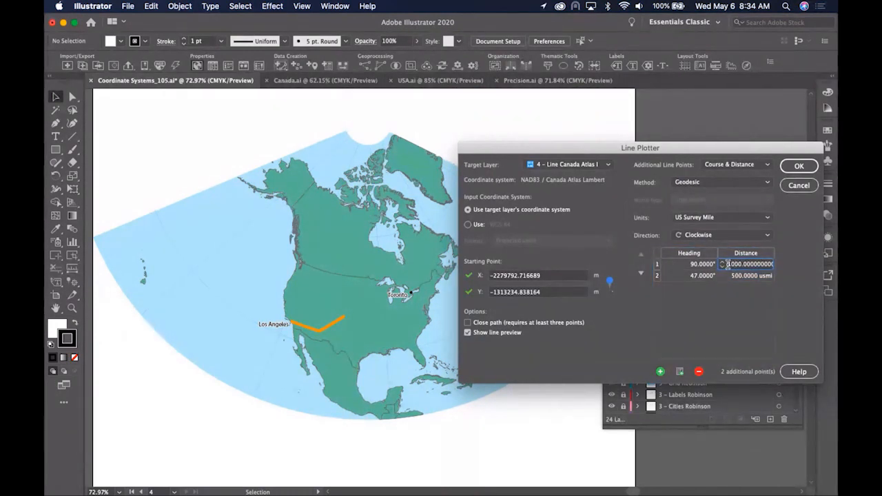
- Set both legs to 1,000 usmi, switch the method to Rhumb line, and create the line
{"action": "double_click", "coordinate": [730, 275]}
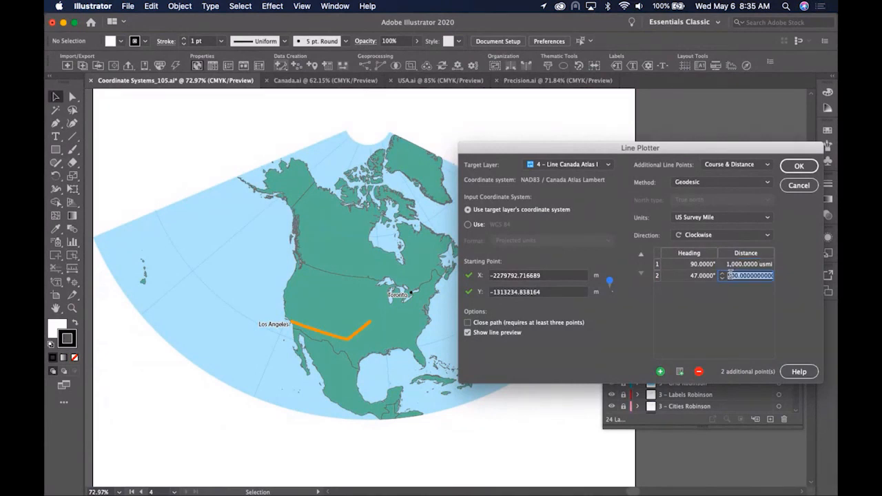
{"action": "left_click", "coordinate": [730, 275]}
{"action": "left_click", "coordinate": [742, 325]}
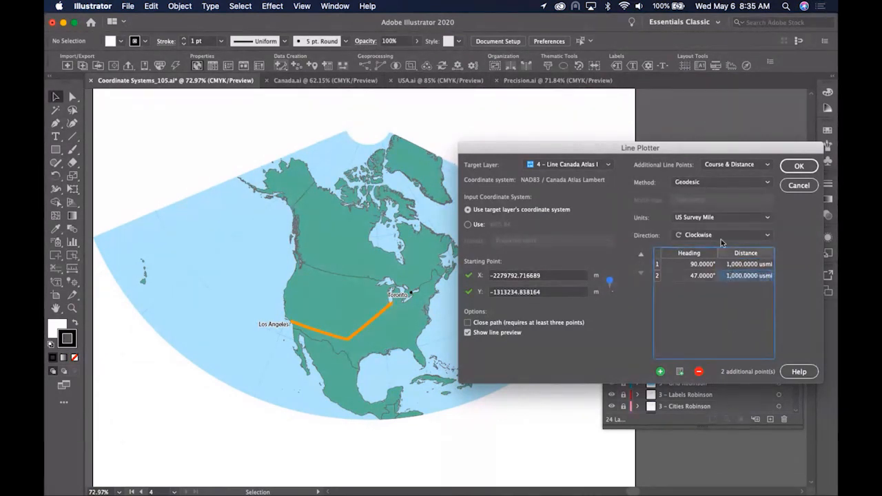
{"action": "left_click", "coordinate": [710, 183]}
{"action": "left_click", "coordinate": [697, 210]}
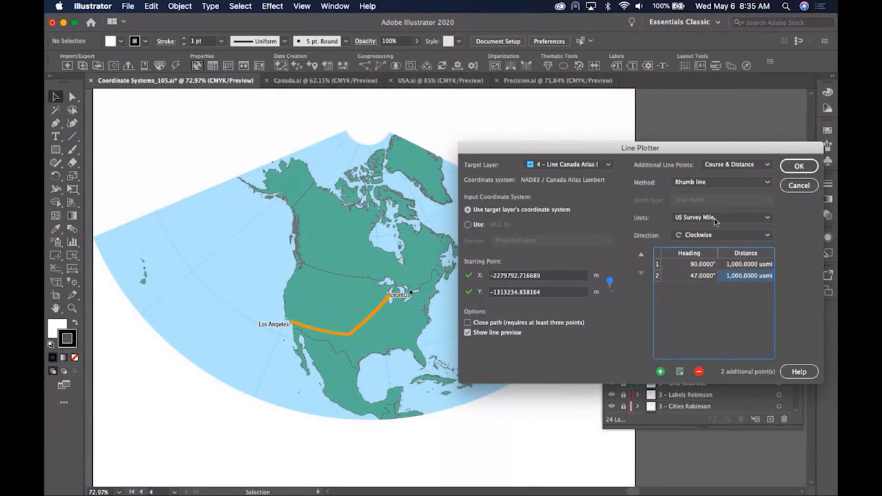
{"action": "left_click", "coordinate": [798, 167]}
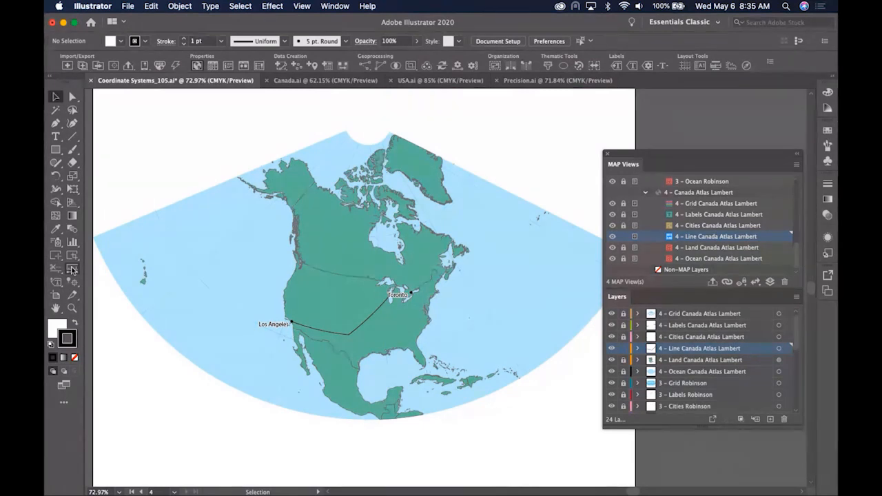
- Select the MAP Measurement tool and review its calculation method, cancelling with Geodesic kept
{"action": "left_click", "coordinate": [71, 269]}
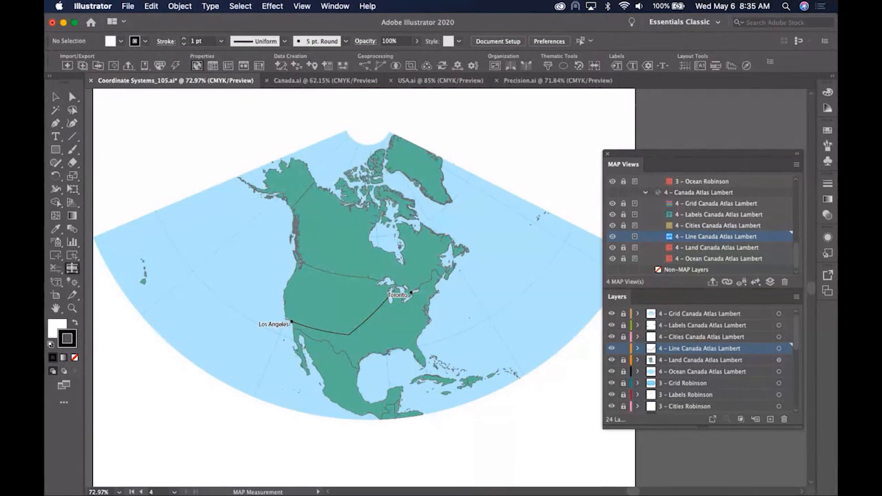
{"action": "double_click", "coordinate": [72, 269]}
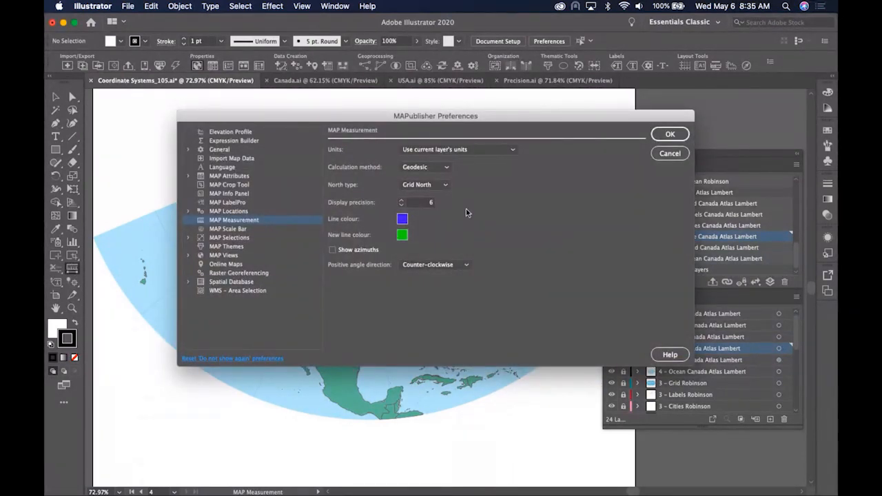
{"action": "left_click", "coordinate": [447, 168]}
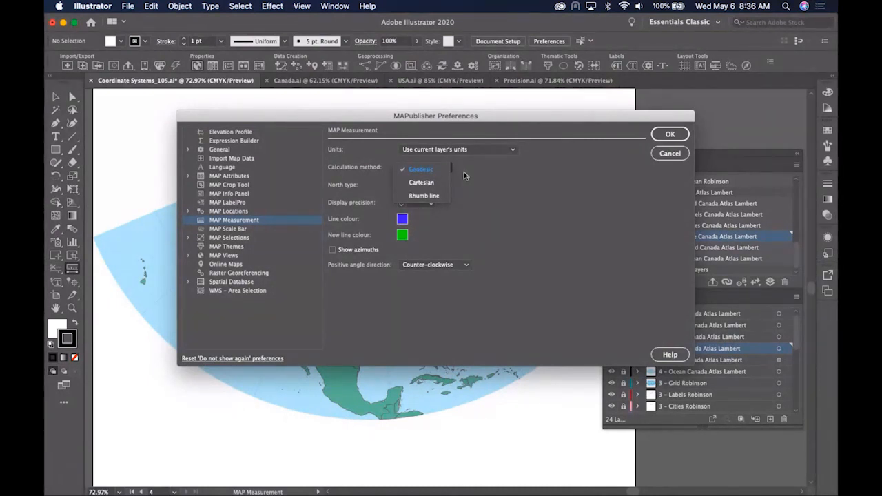
{"action": "left_click", "coordinate": [464, 172]}
{"action": "left_click", "coordinate": [441, 171]}
{"action": "left_click", "coordinate": [662, 156]}
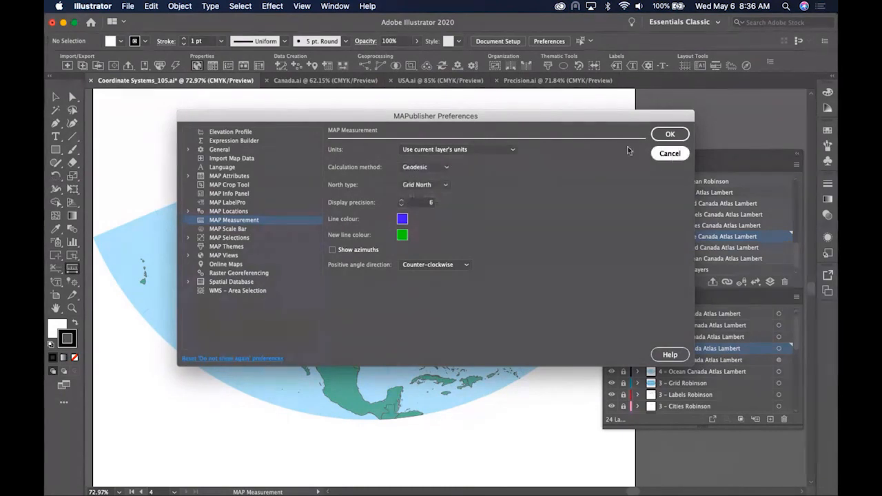
{"action": "left_click", "coordinate": [665, 153]}
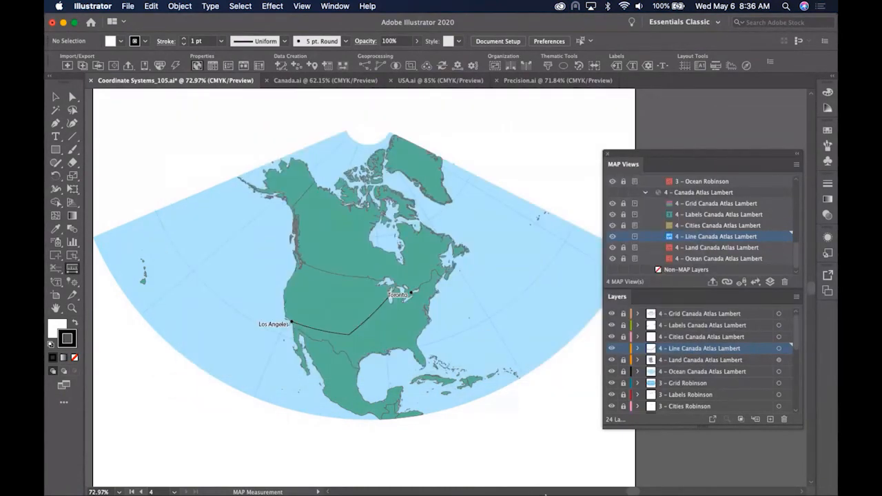
- In Illustrator 2019, accept the geodesic measurement settings and measure Los Angeles to London on the WGS84 map
{"action": "left_click", "coordinate": [513, 474]}
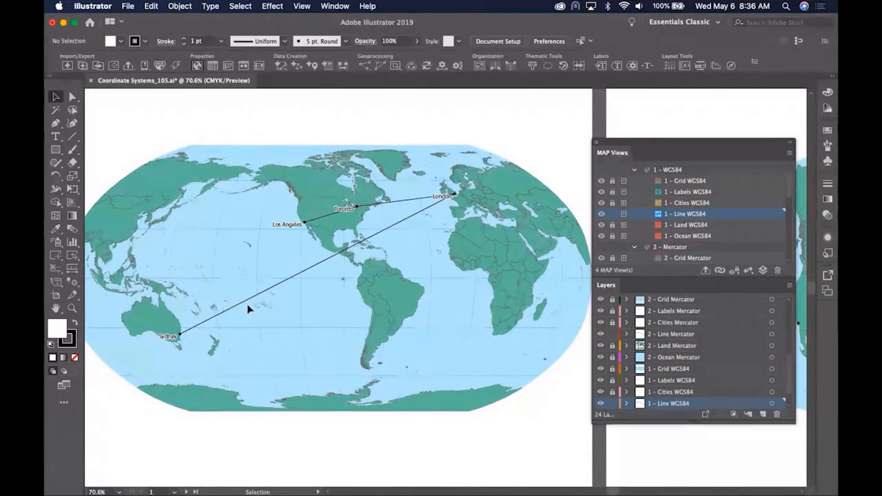
{"action": "double_click", "coordinate": [73, 269]}
{"action": "mouse_move", "coordinate": [443, 171]}
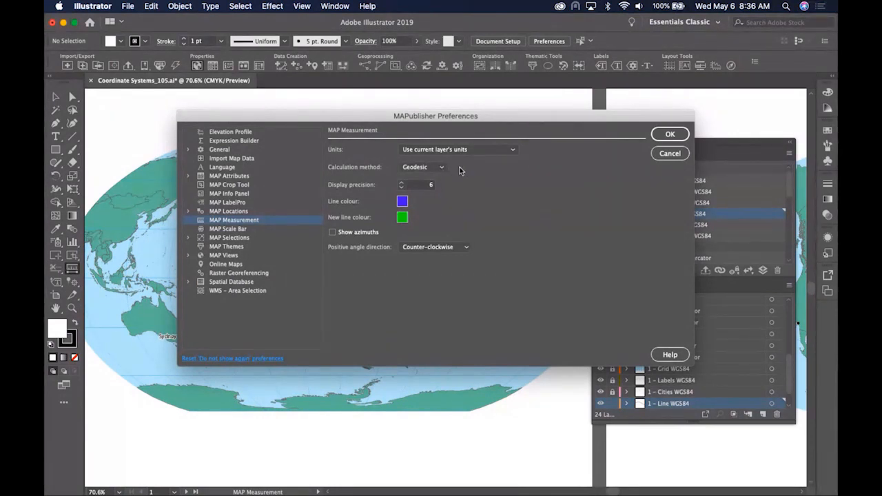
{"action": "left_click", "coordinate": [666, 134]}
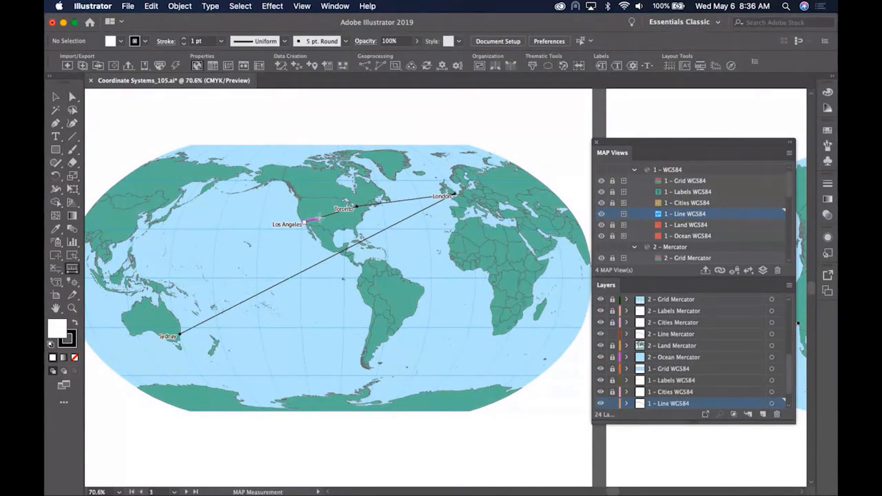
{"action": "left_click_drag", "start_coordinate": [304, 223], "coordinate": [454, 196]}
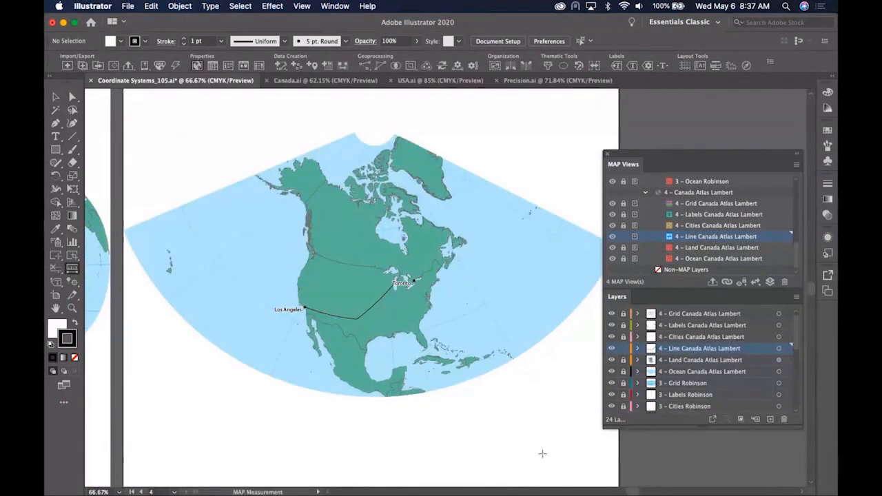
- Bring the Robinson map into view, confirm geodesic measurement settings, and make 3 – Line Robinson the working layer
{"action": "key", "text": "space"}
{"action": "left_click_drag", "start_coordinate": [217, 401], "coordinate": [525, 391]}
{"action": "left_click_drag", "start_coordinate": [241, 397], "coordinate": [367, 414]}
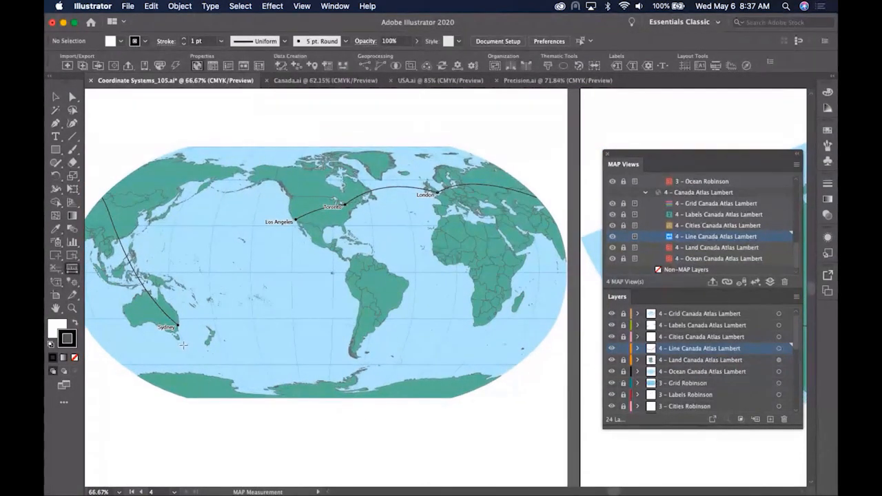
{"action": "double_click", "coordinate": [75, 270]}
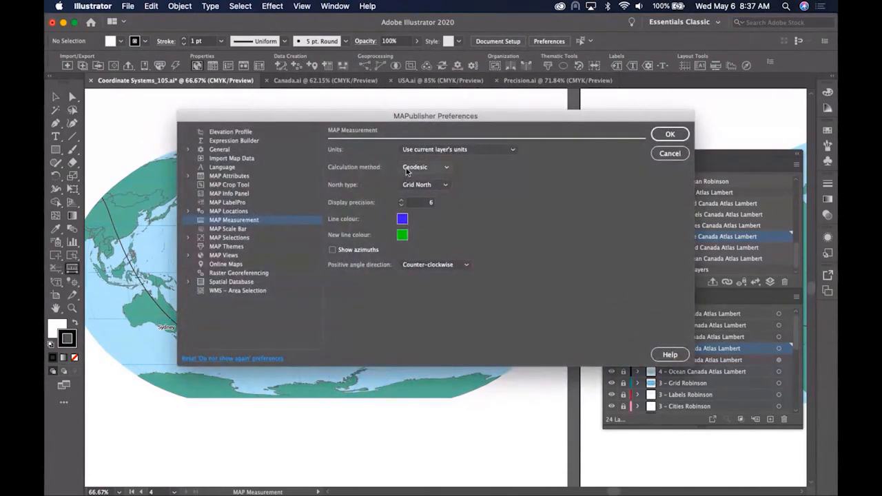
{"action": "left_click", "coordinate": [656, 134]}
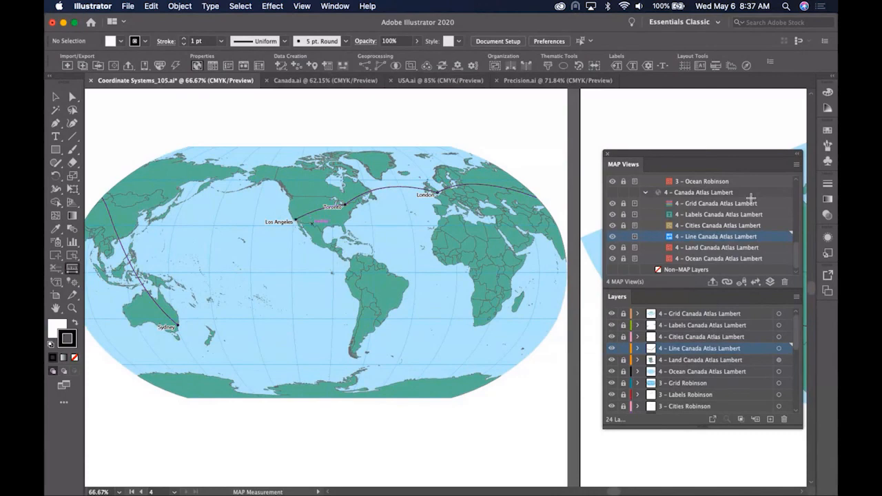
{"action": "scroll", "coordinate": [754, 195], "scroll_direction": "up", "scroll_amount": 5}
{"action": "left_click", "coordinate": [708, 220]}
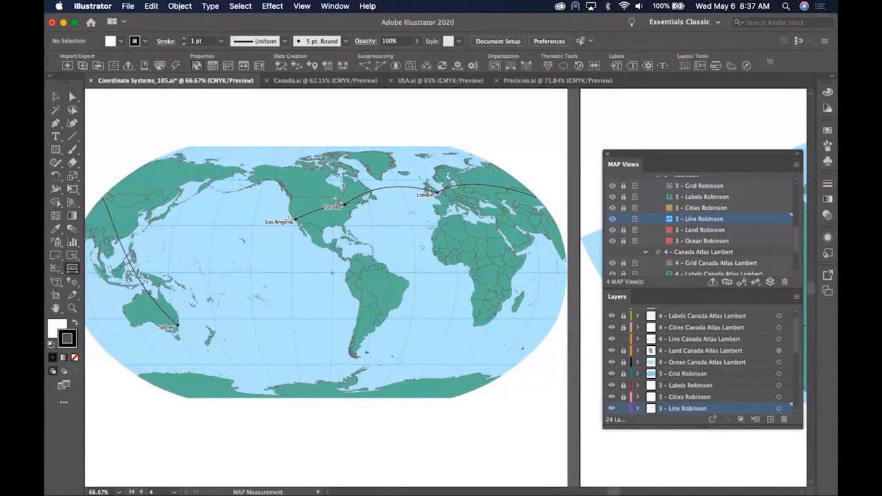
- Measure Los Angeles to London, then London to Sydney, totalling 16,802,382.597897 m
{"action": "left_click", "coordinate": [296, 219]}
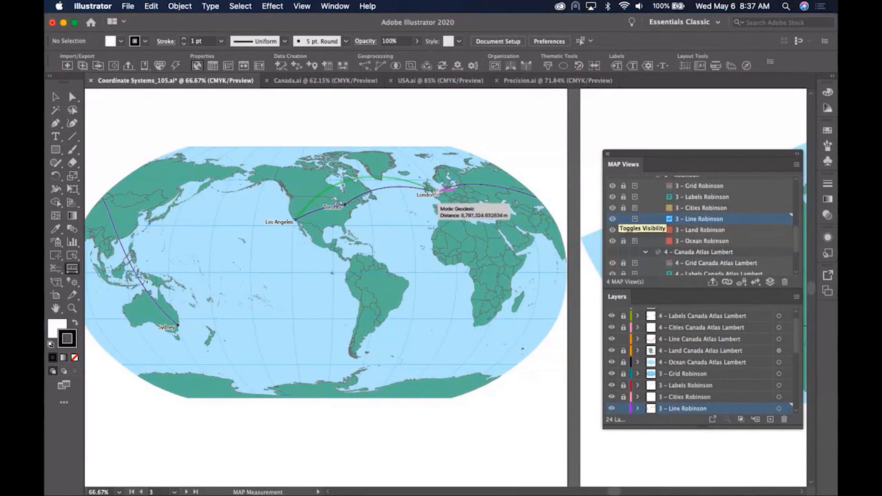
{"action": "left_click", "coordinate": [437, 191]}
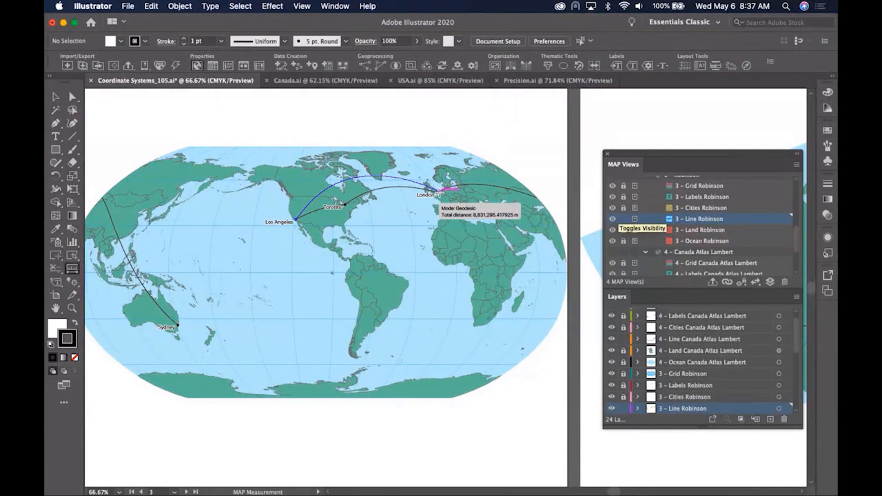
{"action": "key", "text": "Escape"}
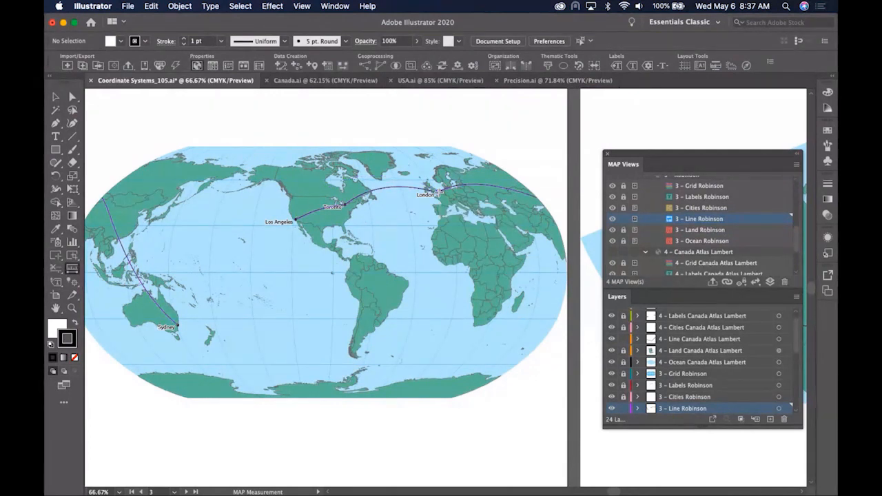
{"action": "left_click", "coordinate": [437, 193]}
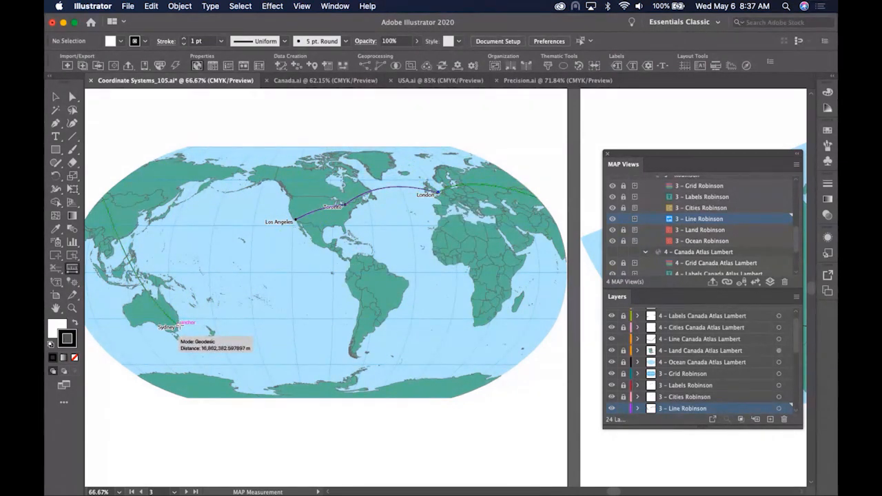
{"action": "left_click", "coordinate": [177, 325]}
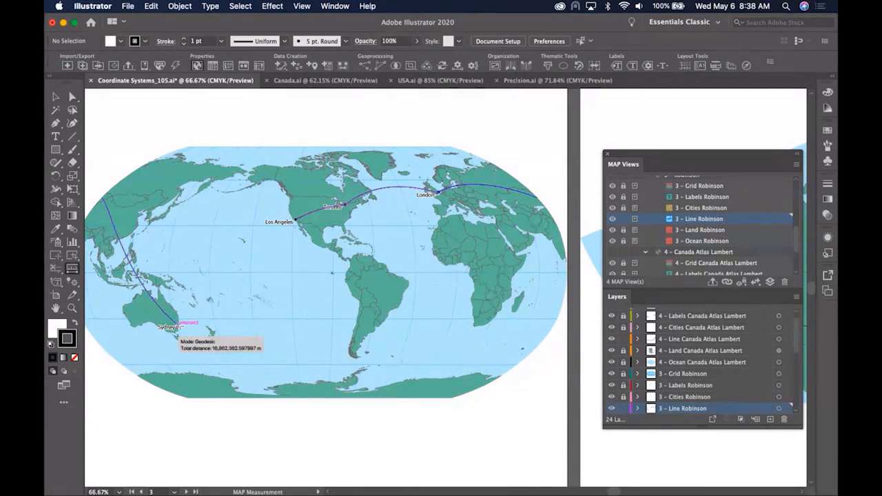